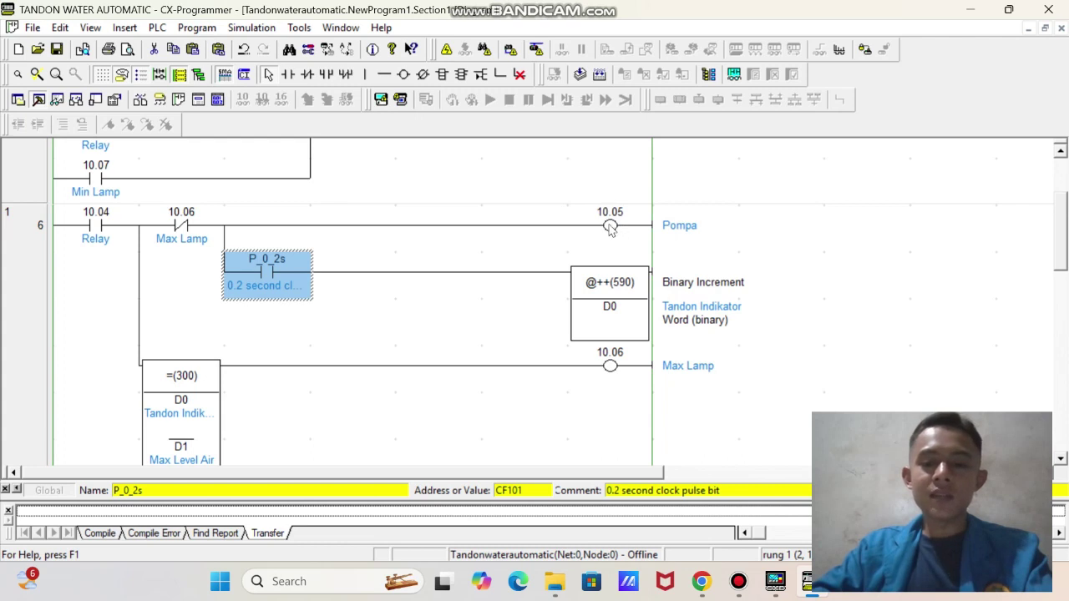
Examine the Relay 10.04 logic in rung 0 and how its contact drives the Pompa 10.05 coil in rung 1
click(610, 227)
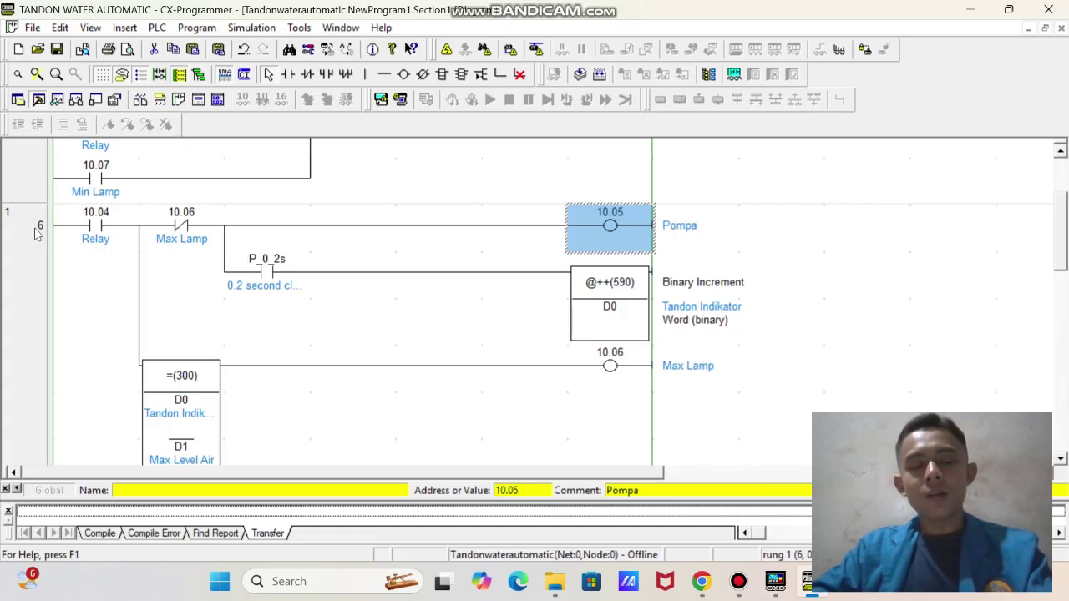
scroll(115, 234, up, 1)
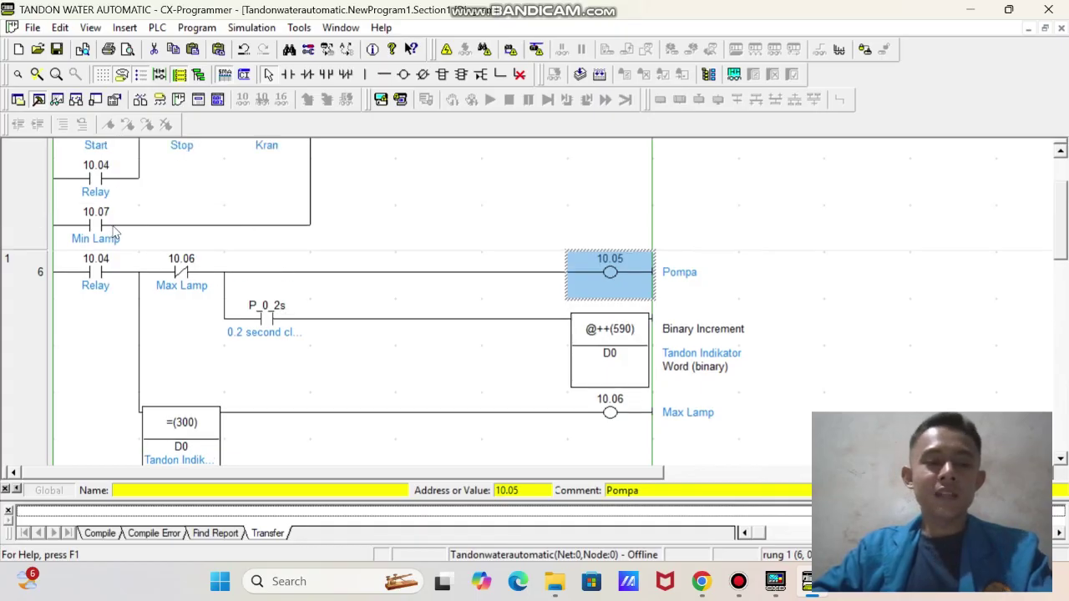
scroll(640, 194, up, 1)
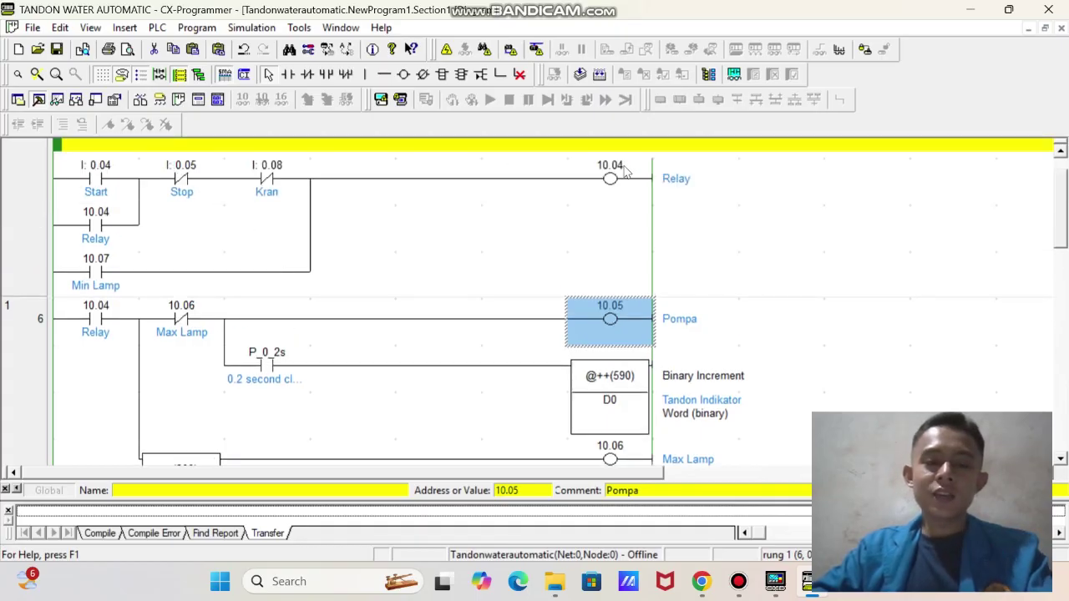
click(627, 171)
click(94, 324)
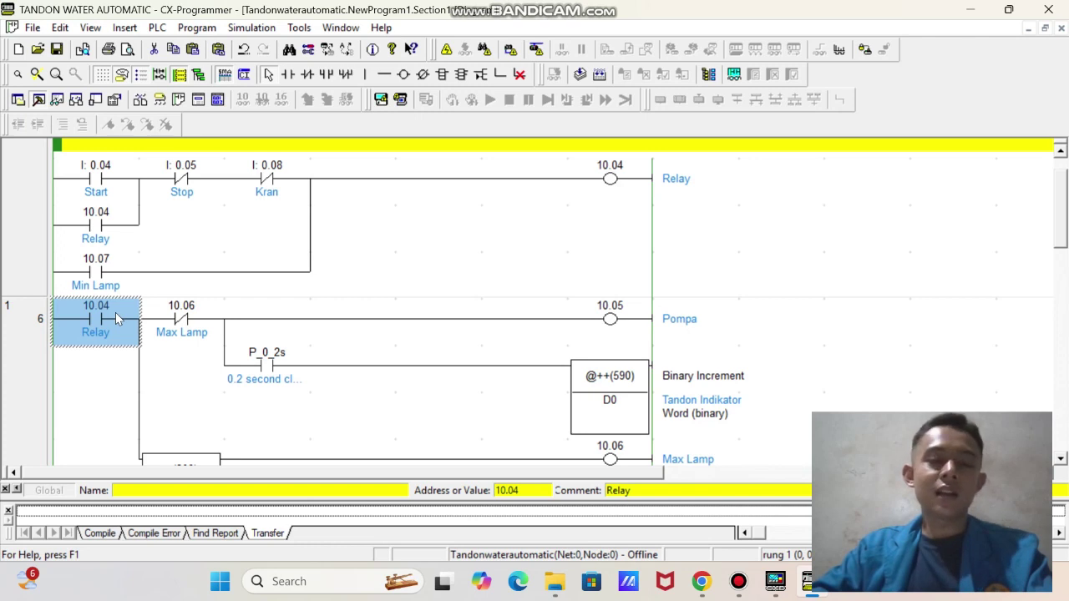
scroll(287, 289, down, 2)
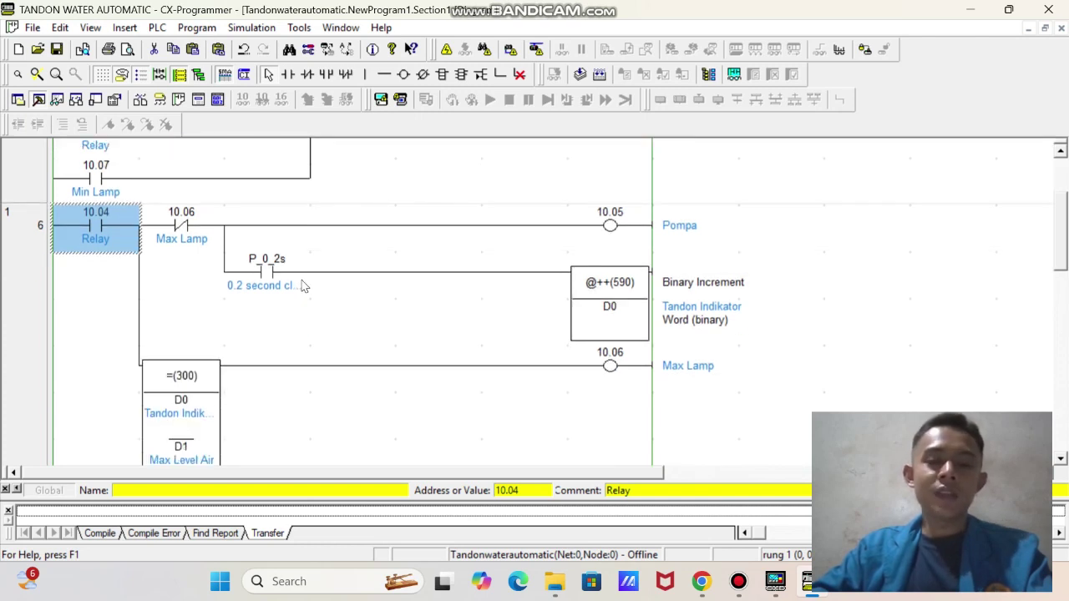
scroll(333, 274, down, 1)
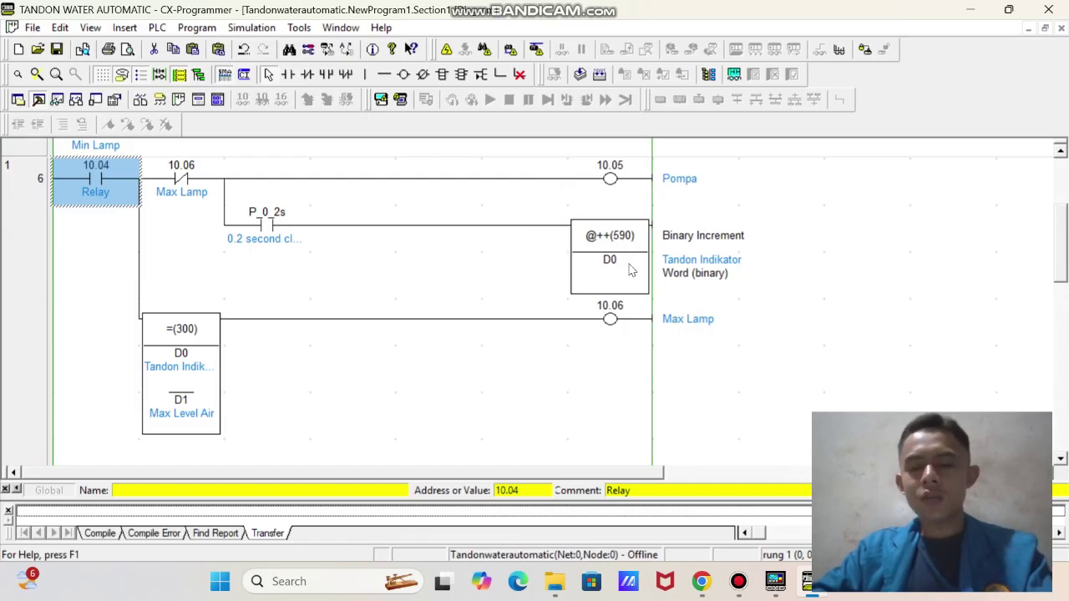
click(443, 77)
click(835, 271)
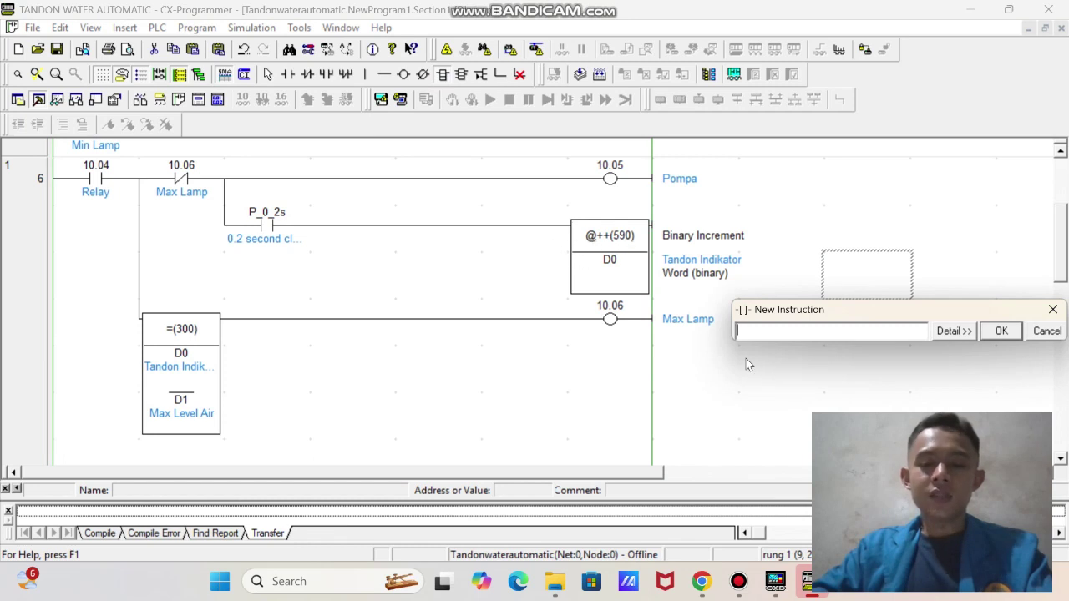
text(@)
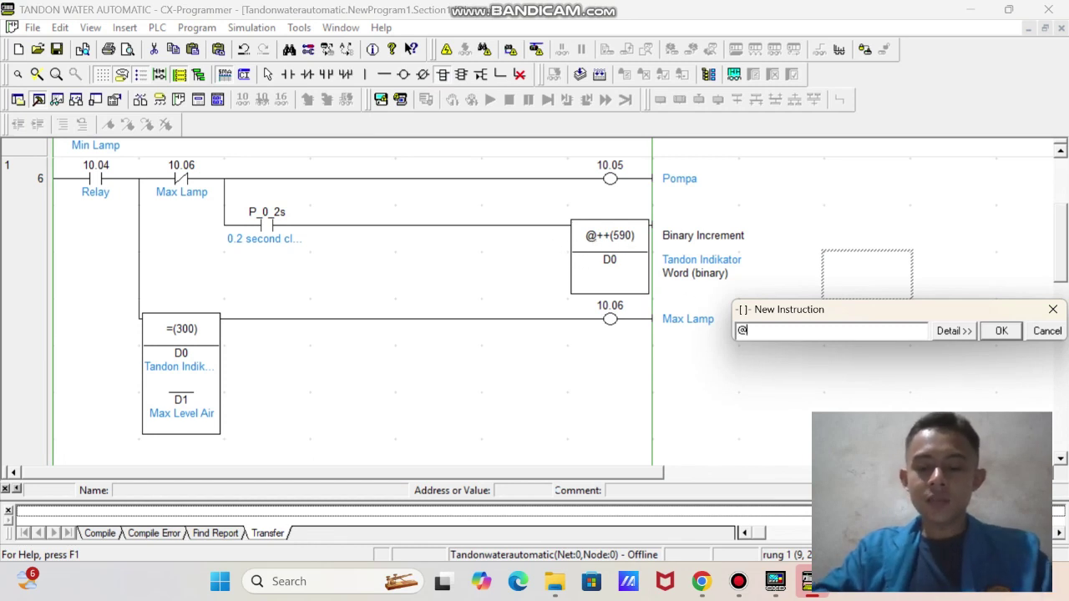
text(++ D0)
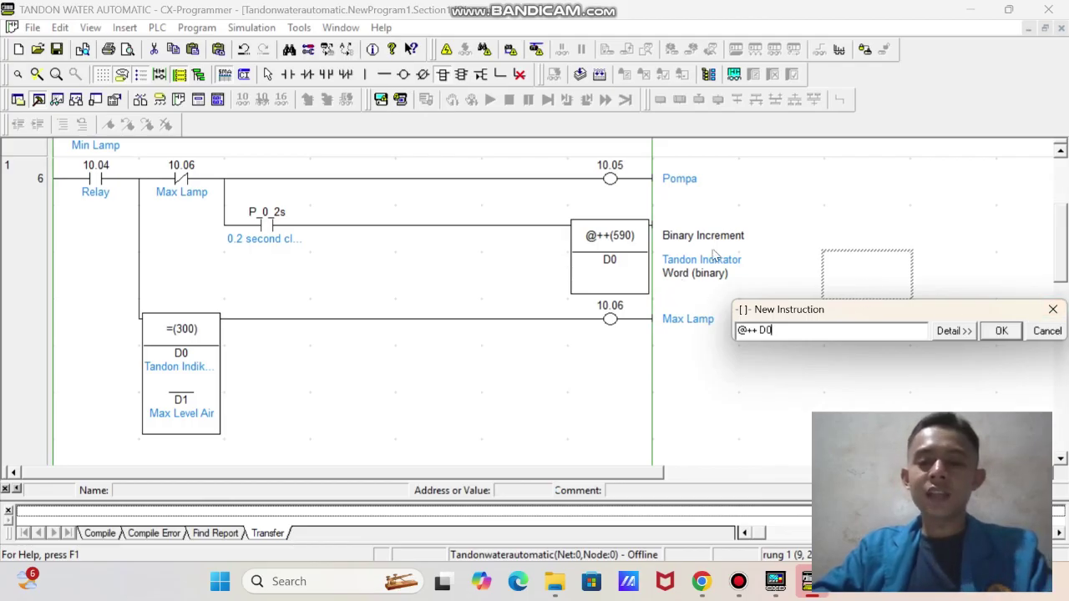
click(1053, 309)
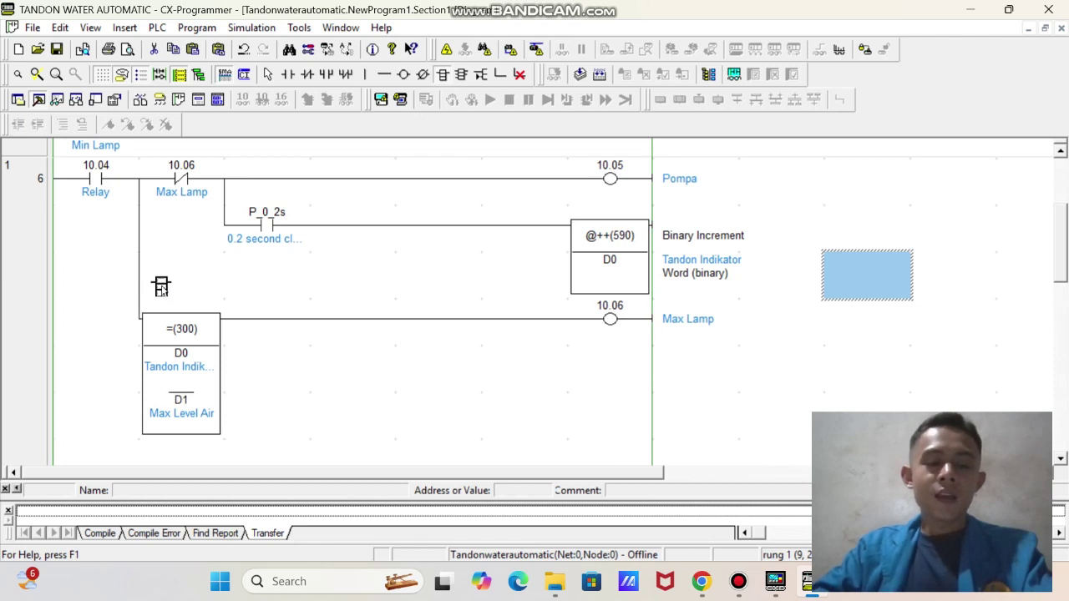
key(Escape)
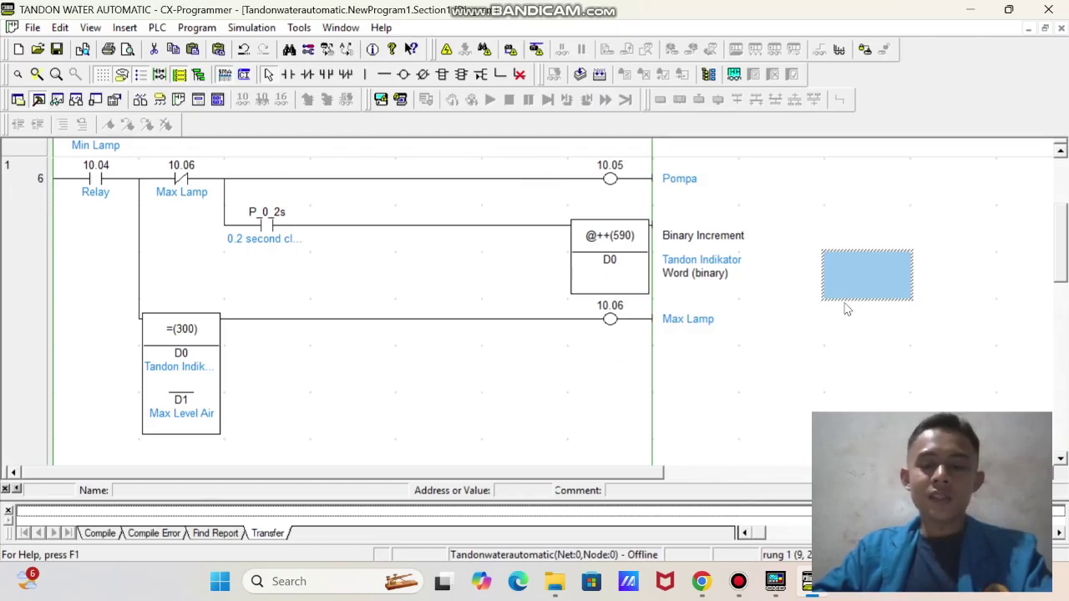
Examine rung 2 with the Kran, Min Lamp and 0.2 second clock contacts feeding the binary decrement of D0
scroll(279, 276, down, 5)
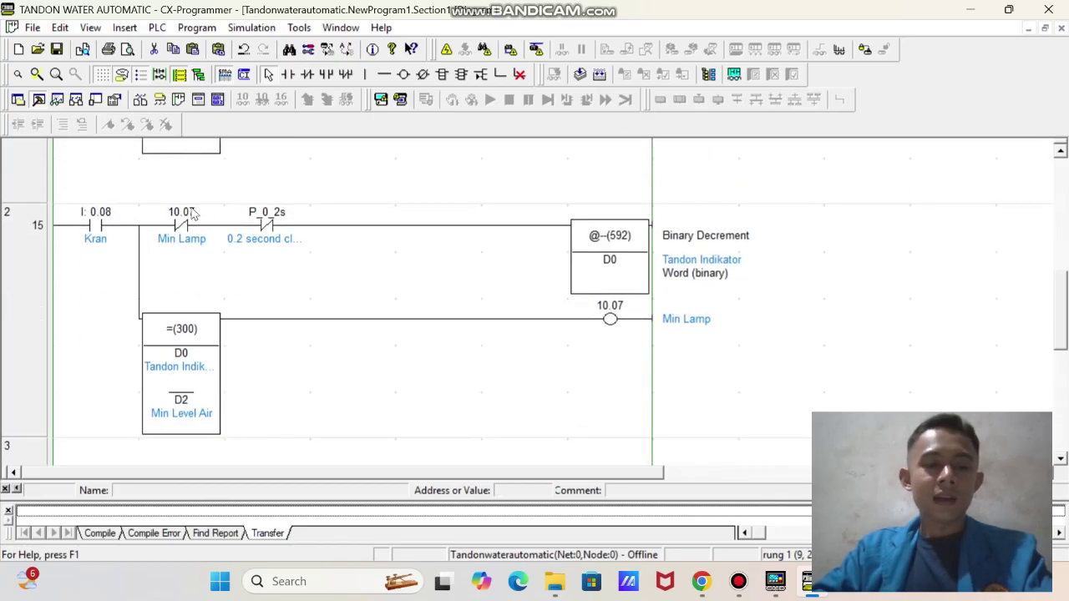
scroll(469, 275, up, 3)
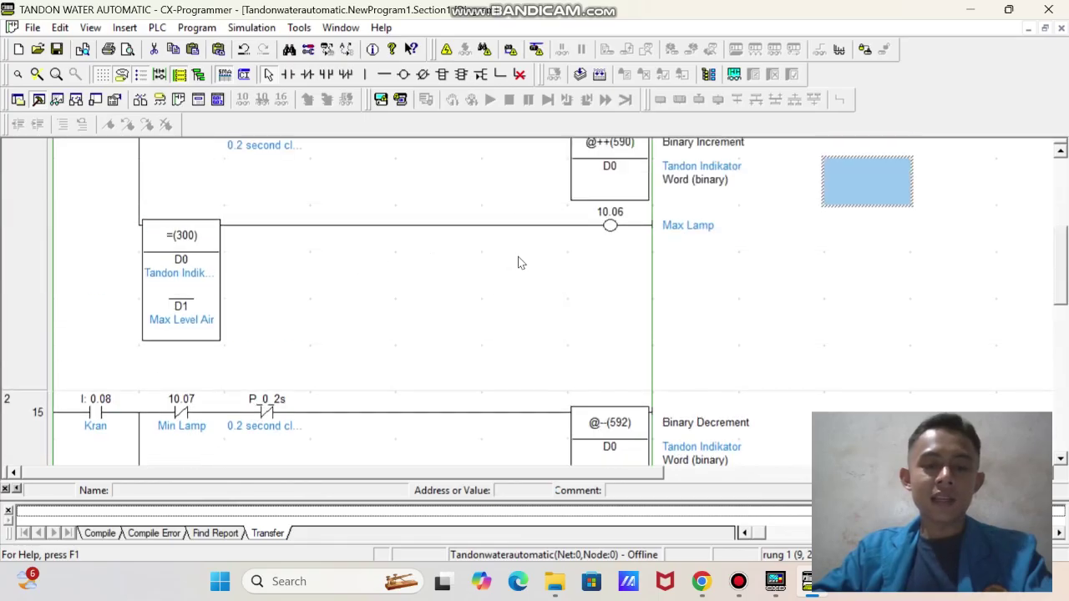
scroll(518, 263, down, 4)
scroll(316, 218, up, 1)
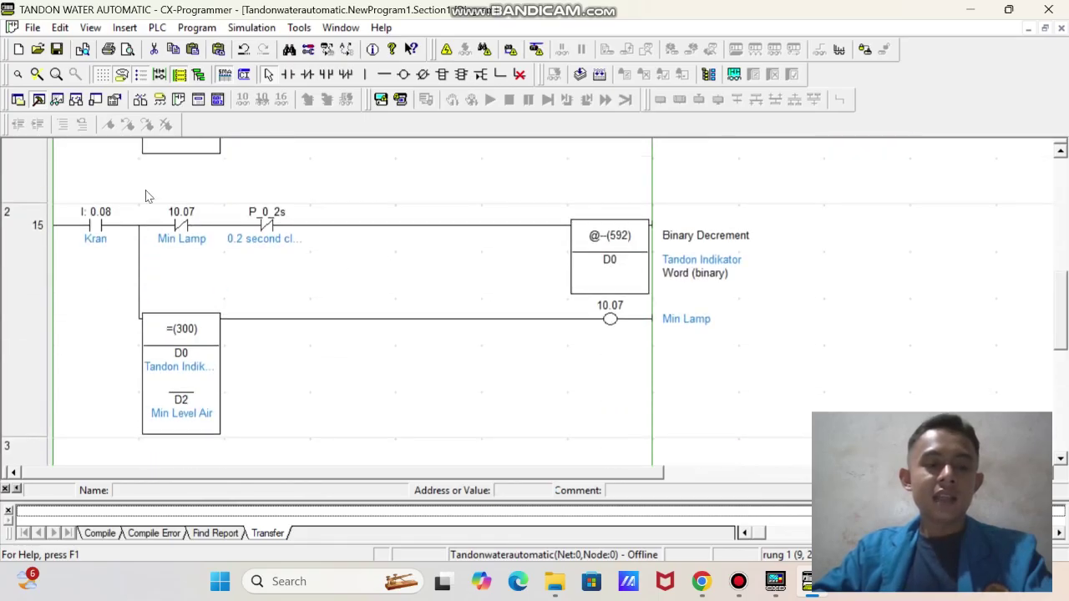
scroll(167, 234, up, 8)
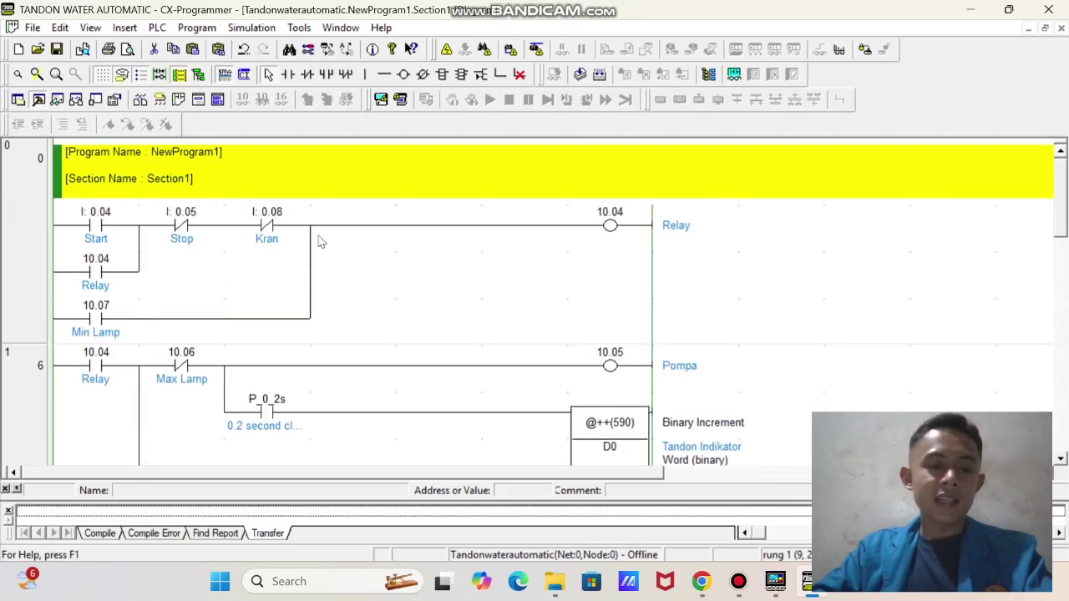
scroll(278, 223, down, 9)
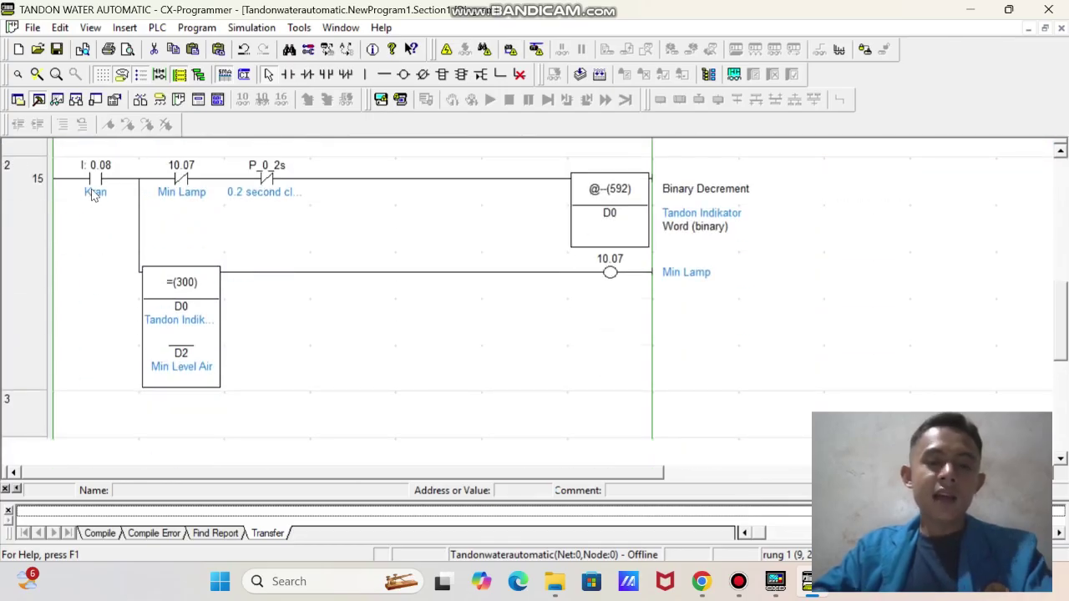
click(190, 185)
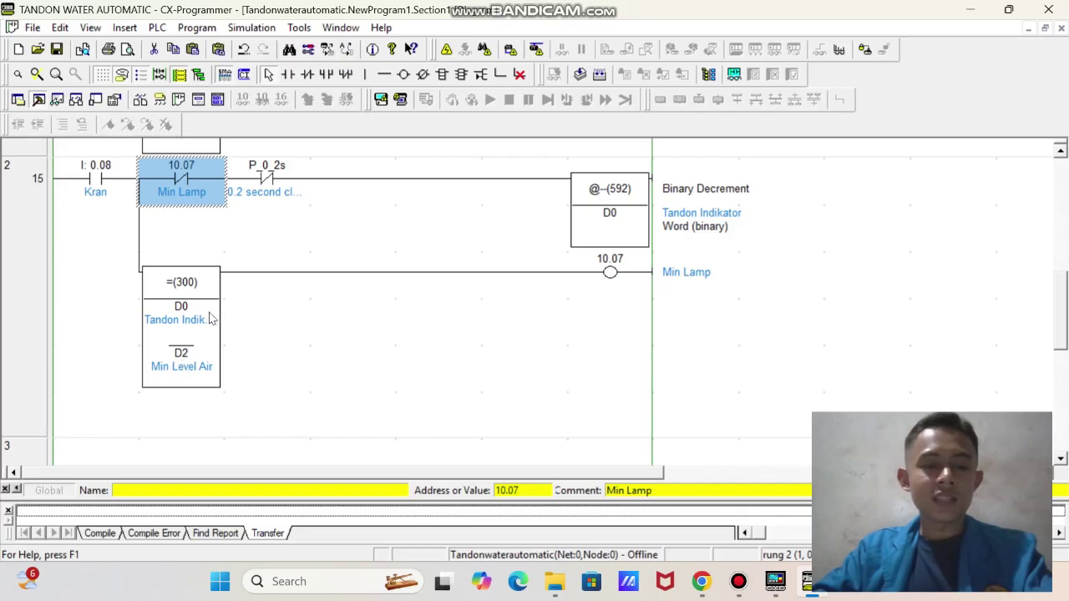
scroll(447, 248, up, 1)
scroll(443, 249, down, 1)
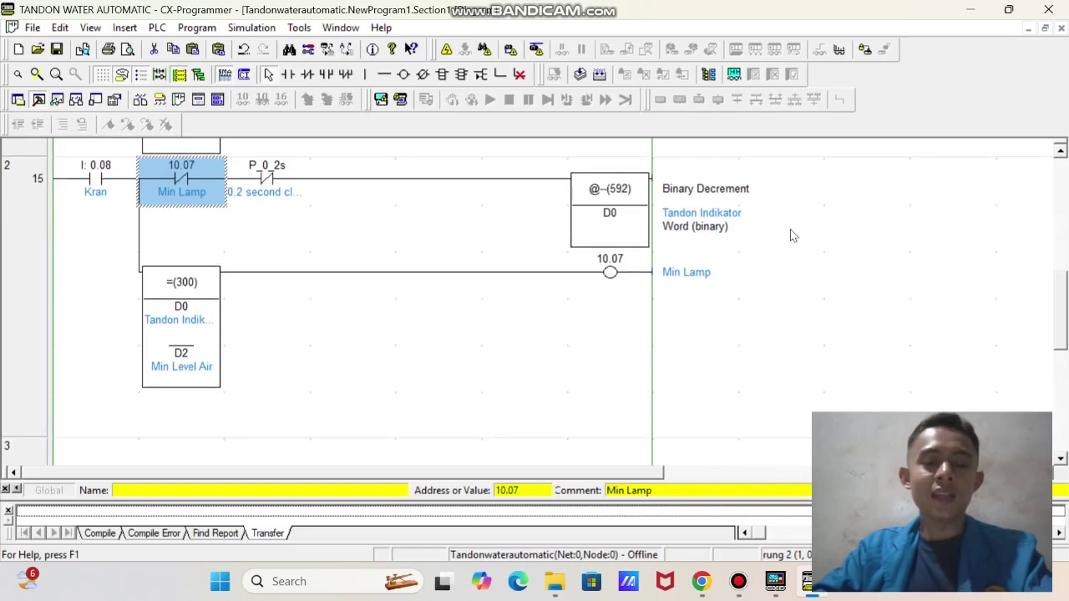
click(867, 267)
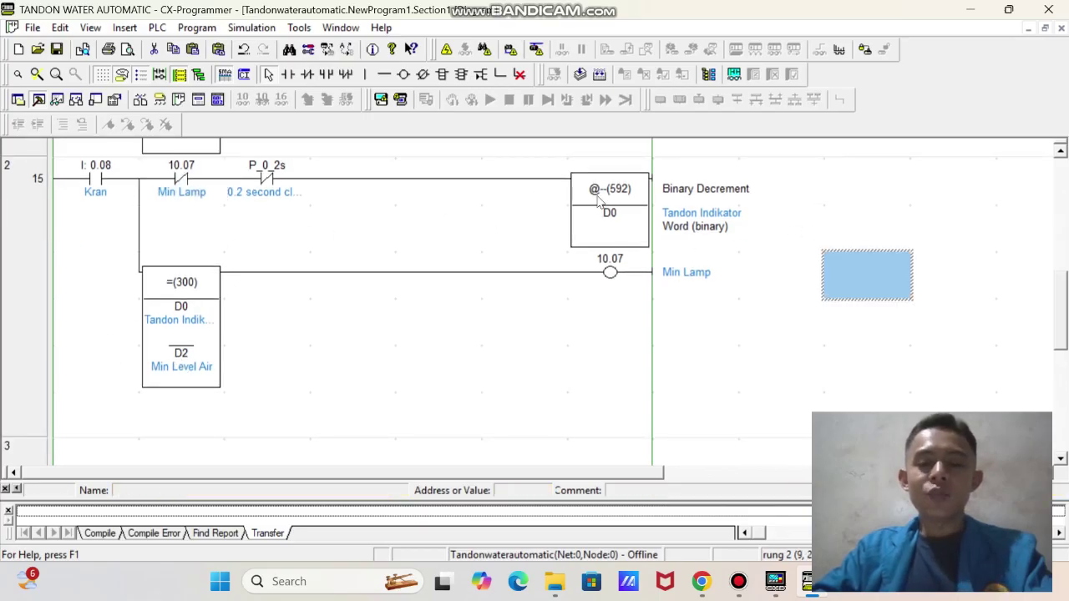
Compare the D0 increment and decrement instructions and the D1 and D2 level comparisons, reviewing all ladder rungs
scroll(589, 207, up, 2)
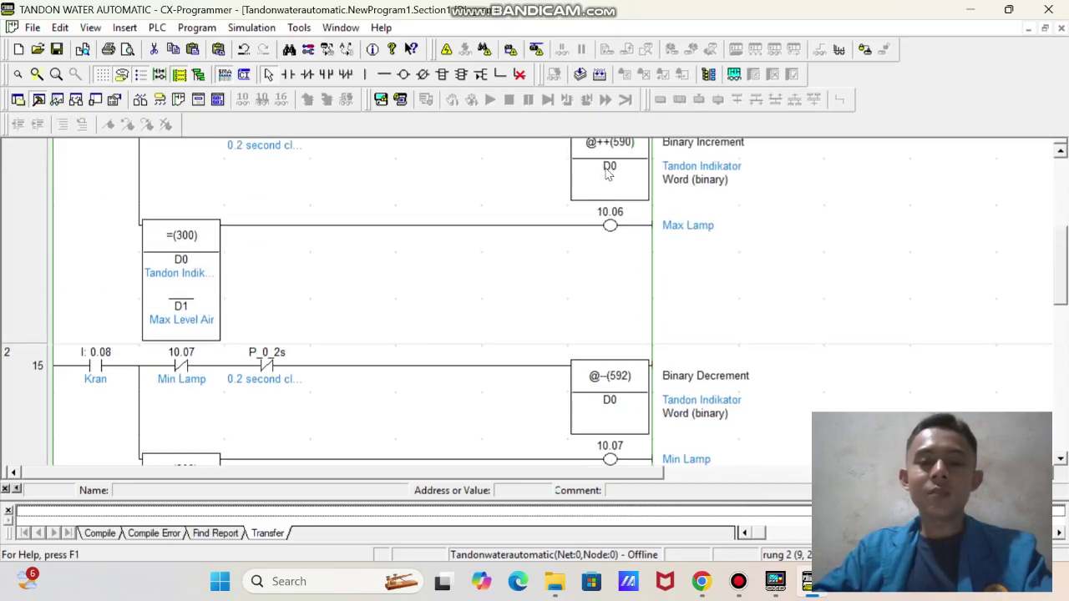
scroll(643, 347, down, 2)
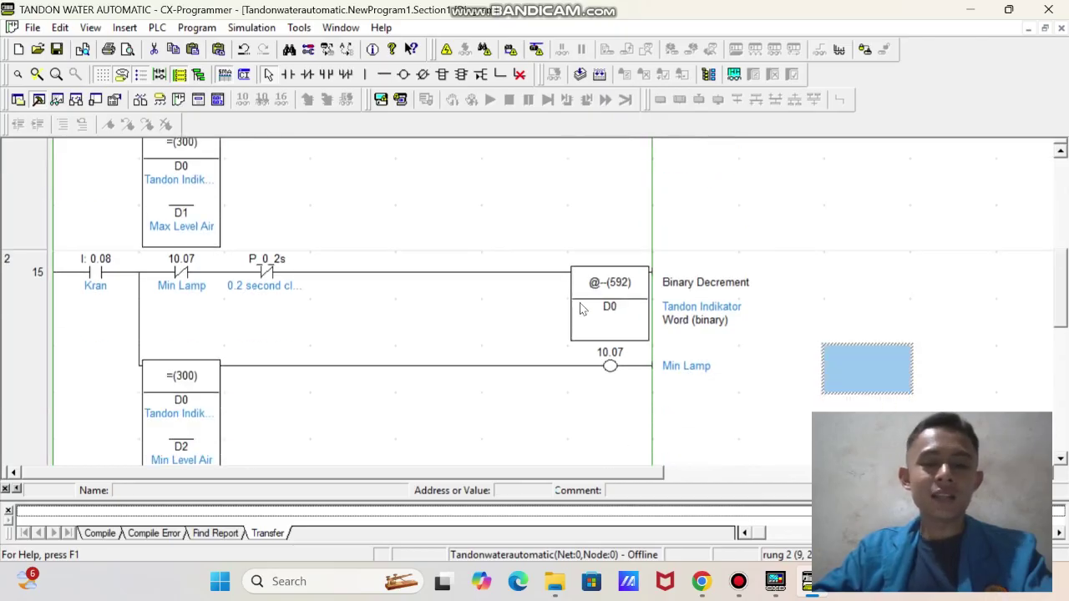
scroll(788, 220, up, 1)
click(790, 219)
scroll(543, 280, up, 1)
click(303, 285)
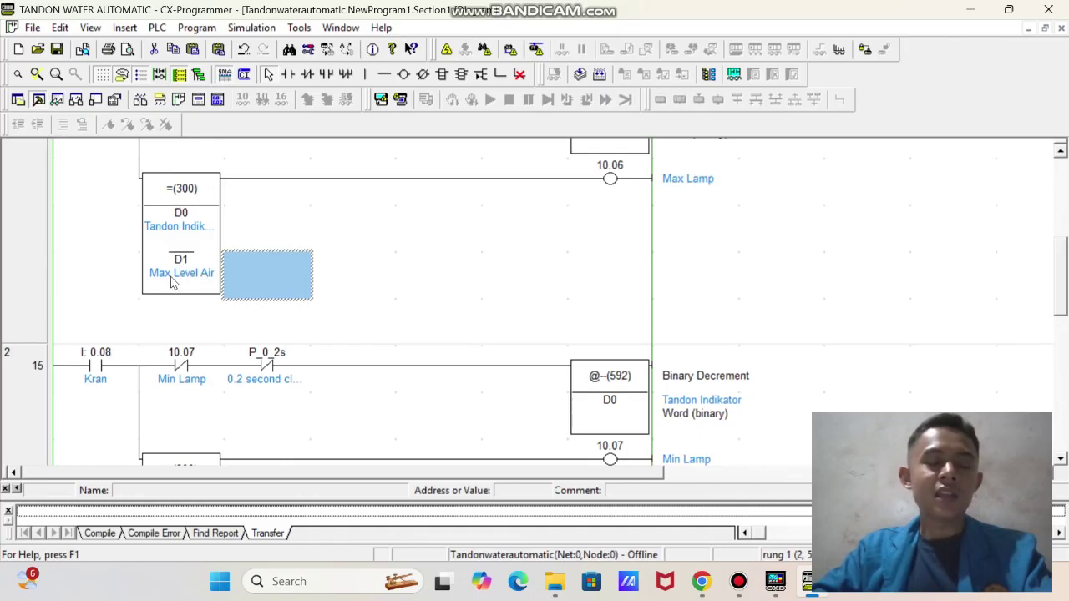
scroll(387, 270, down, 2)
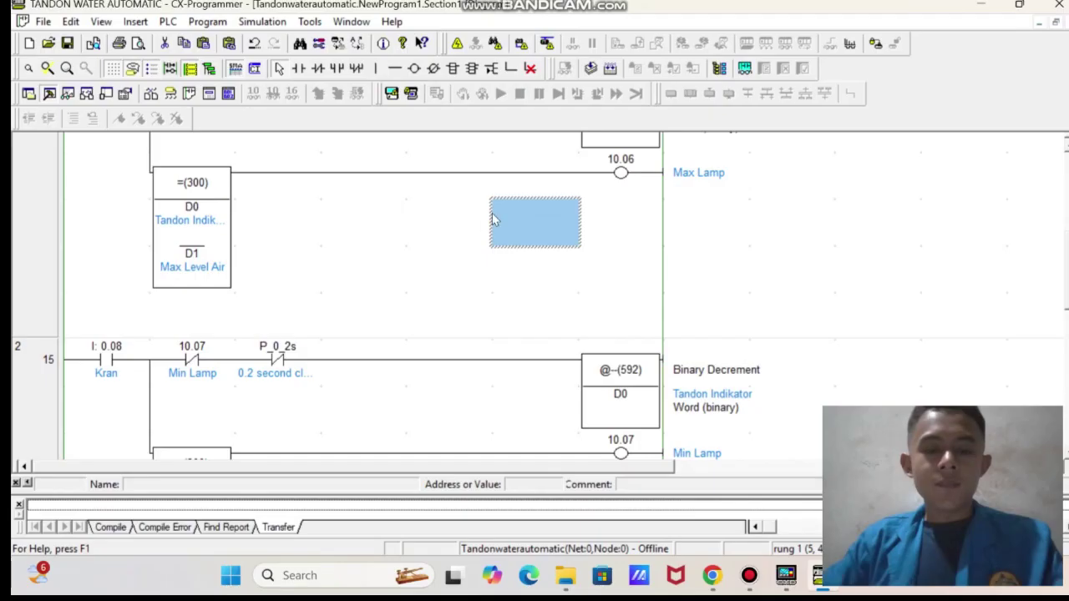
scroll(283, 243, up, 5)
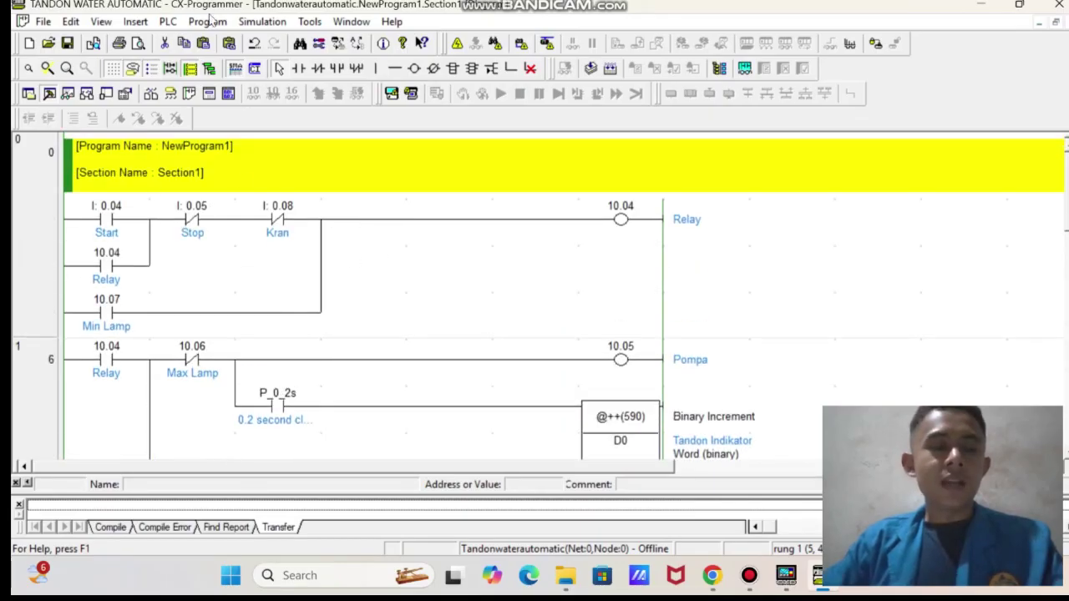
scroll(436, 252, down, 4)
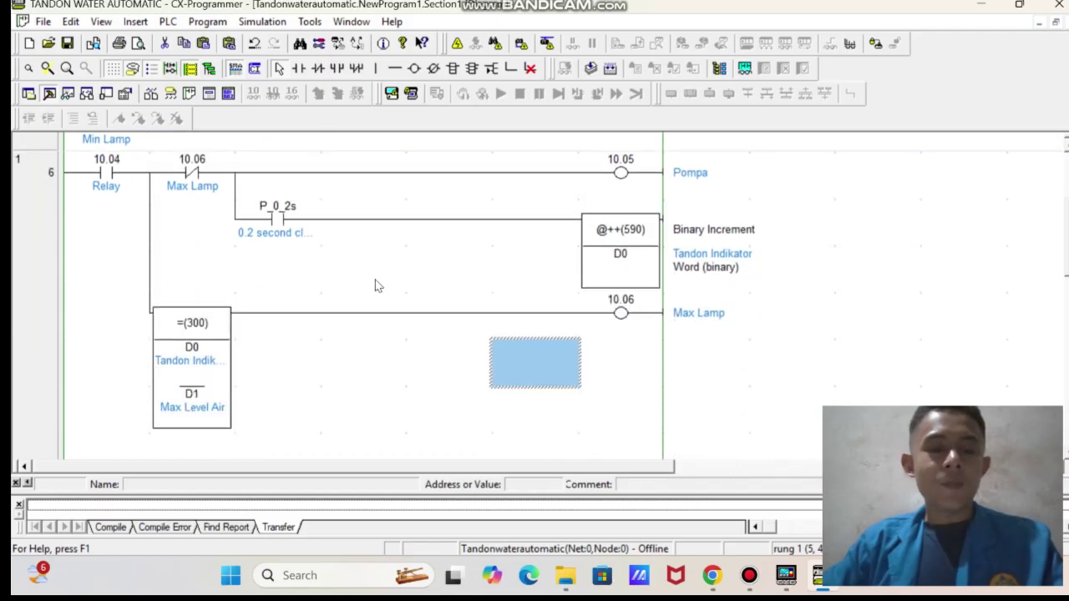
scroll(229, 293, up, 3)
scroll(417, 191, down, 8)
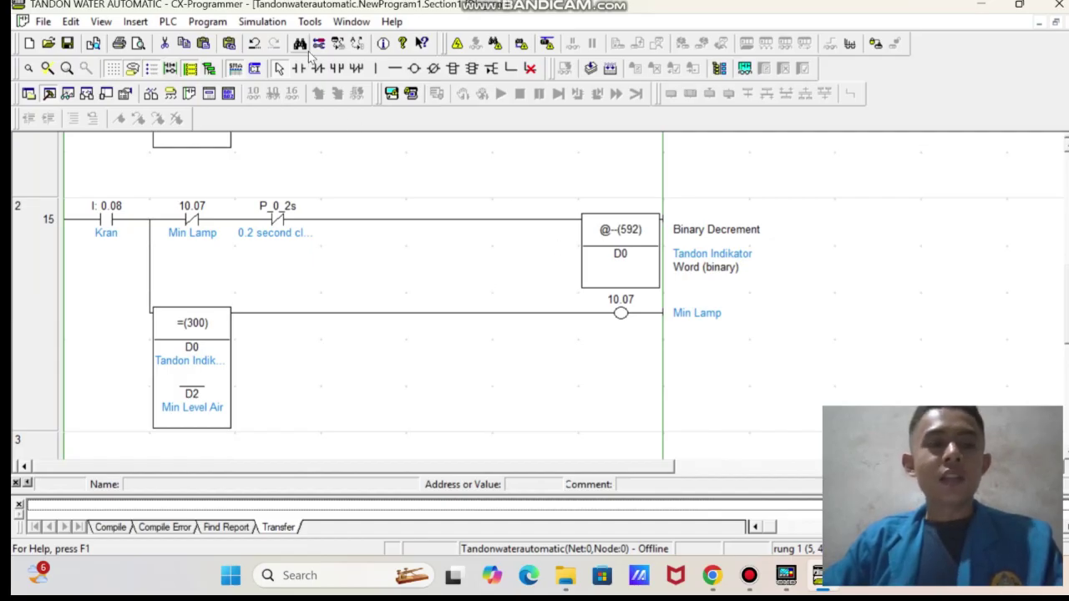
Switch to the CX-Designer tank screen and draw a rectangular ON/OFF button between the STOP button and the KRAN valve
click(786, 583)
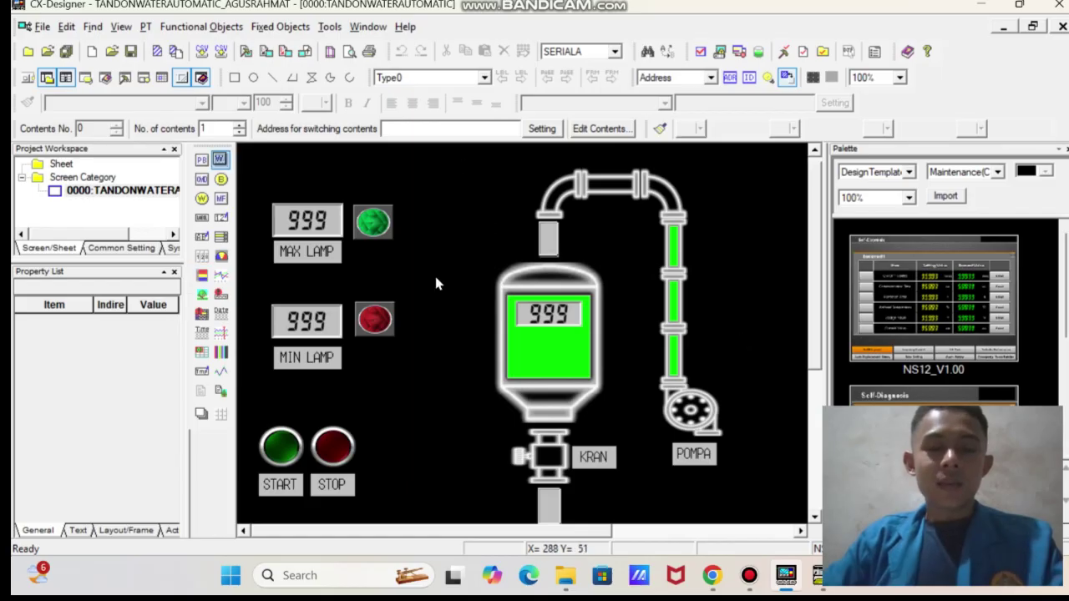
scroll(449, 276, down, 1)
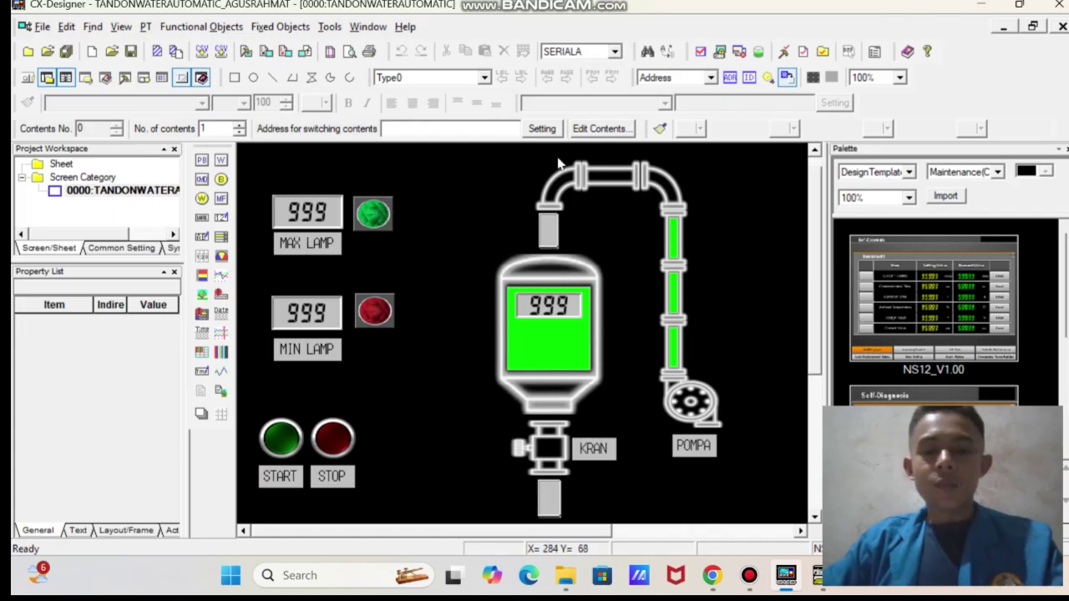
click(202, 160)
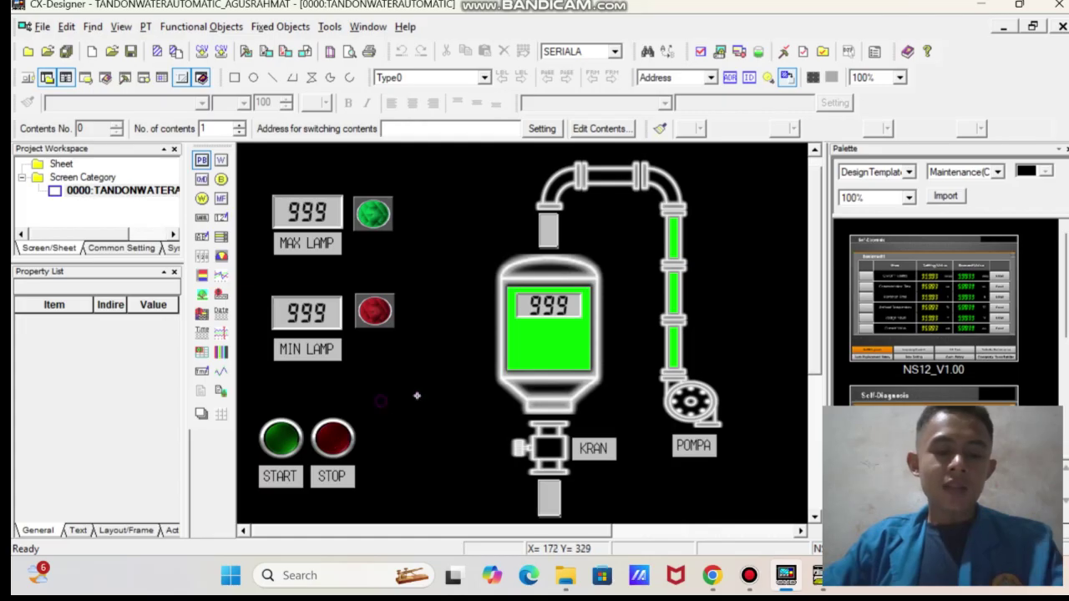
mouse_move(381, 401)
mouse_down()
mouse_move(483, 453)
mouse_move(465, 457)
mouse_up()
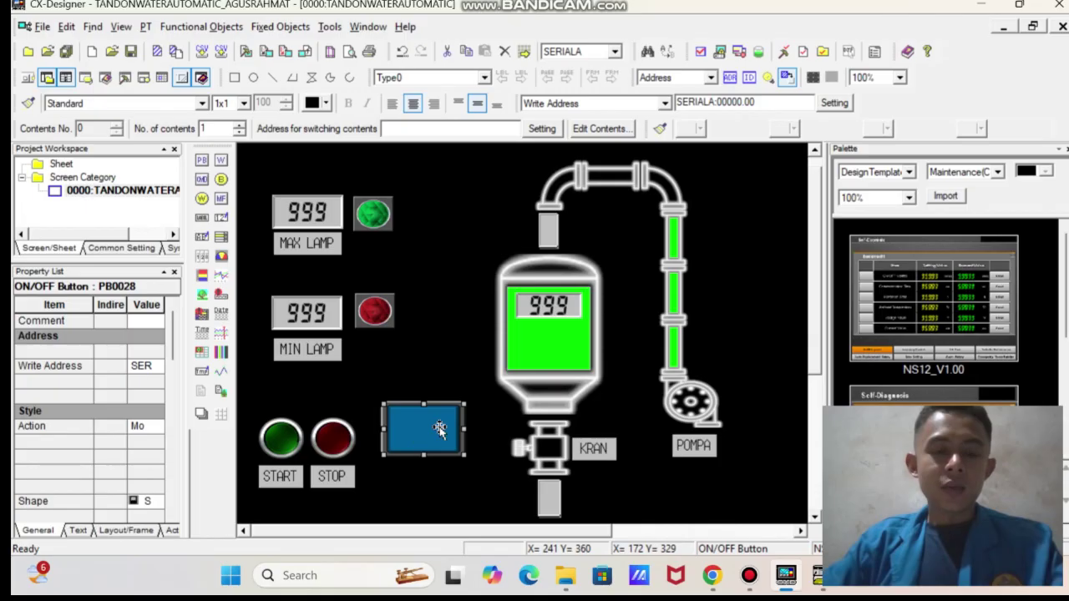
Open the ON shape selection for the new ON/OFF button and look through the pipe categories under BMPfiles
double_click(439, 428)
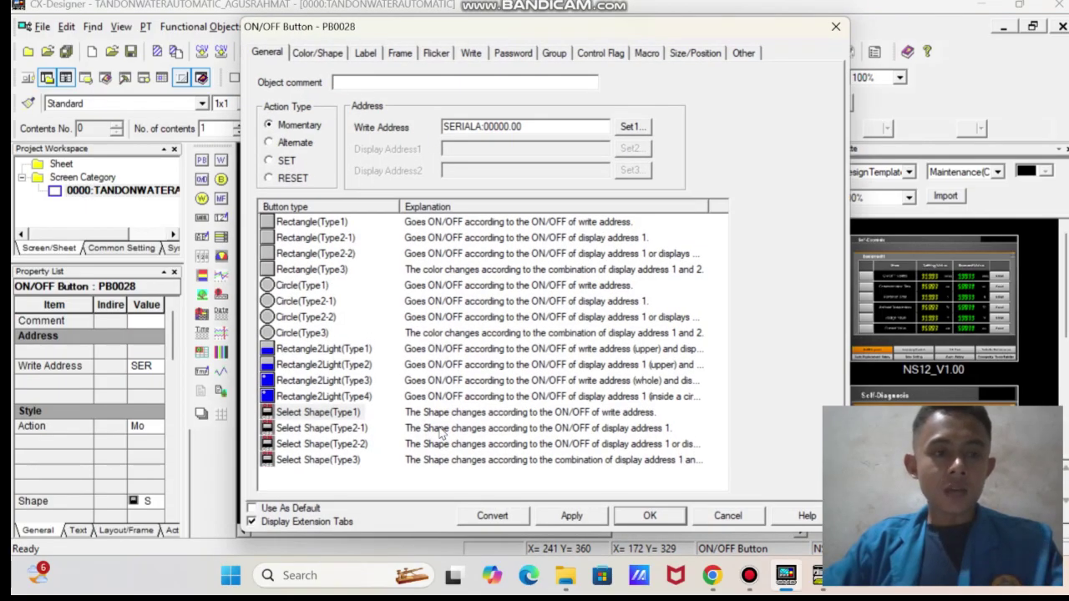
click(313, 53)
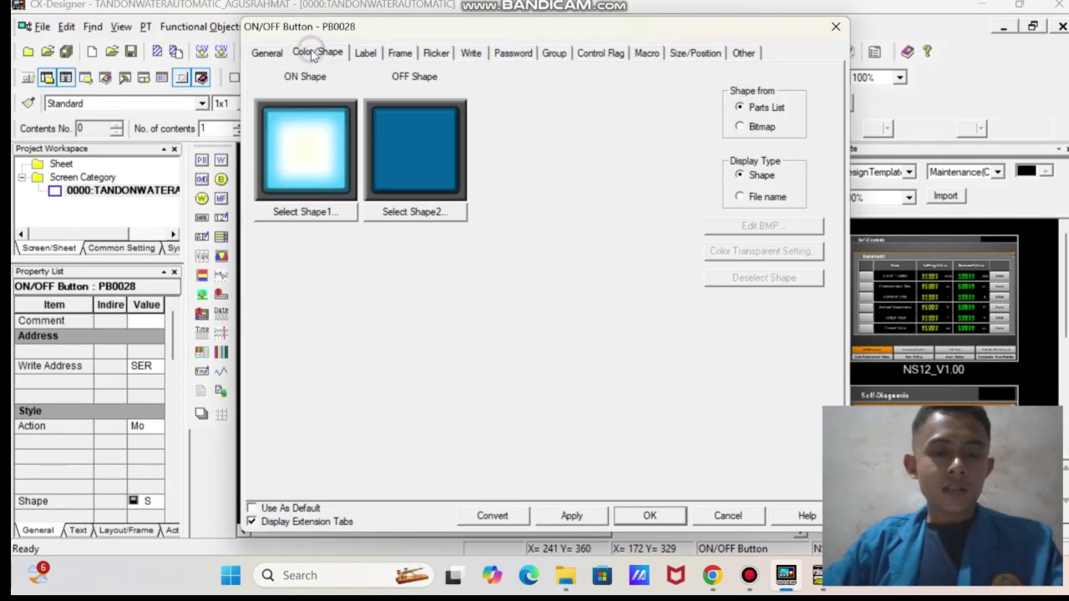
click(299, 212)
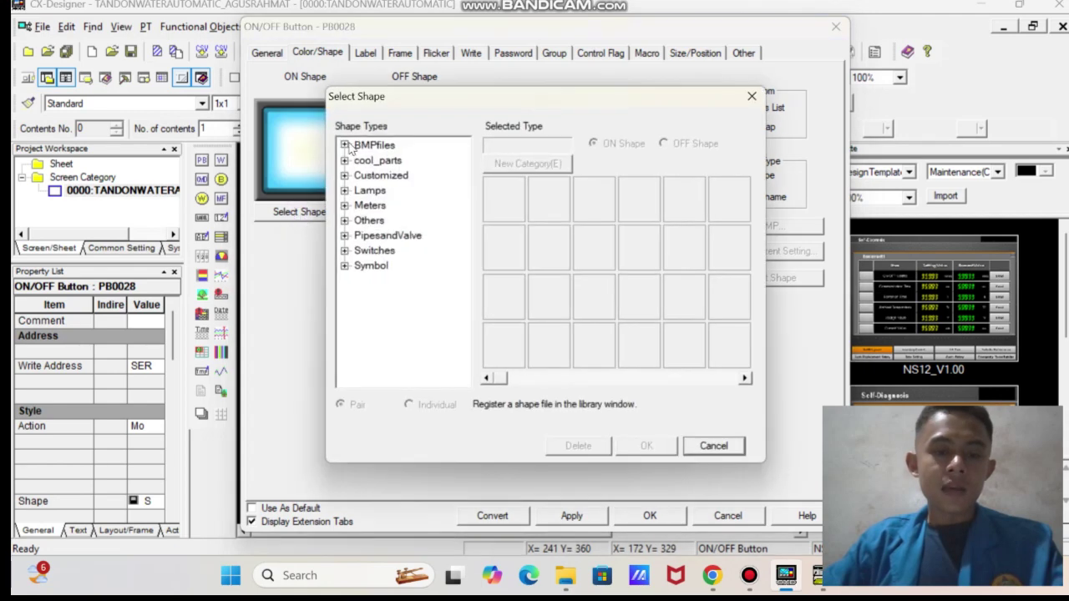
click(345, 146)
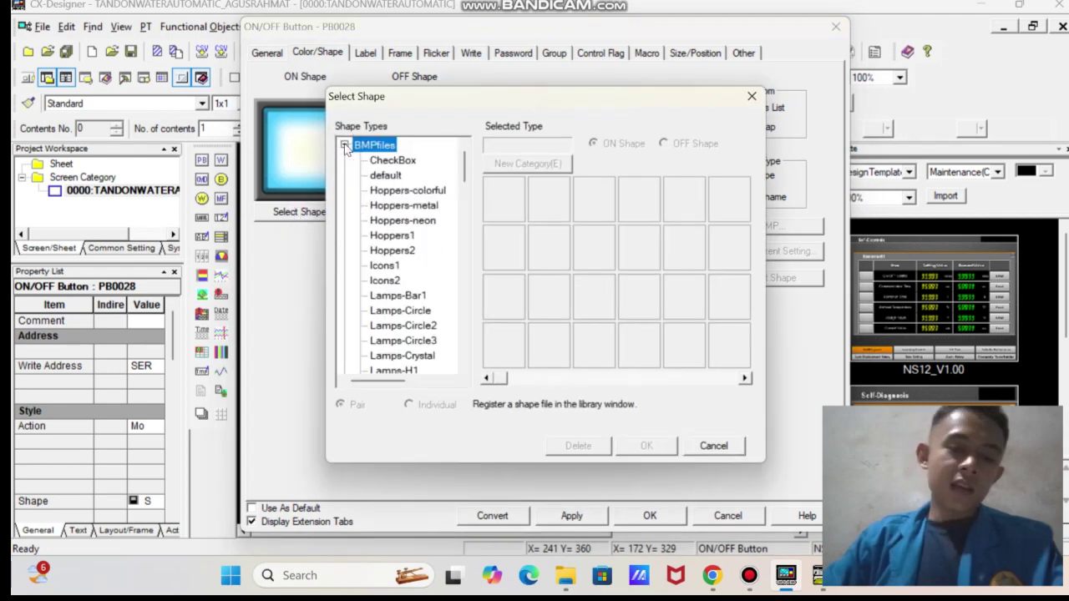
scroll(387, 250, down, 2)
scroll(388, 251, down, 10)
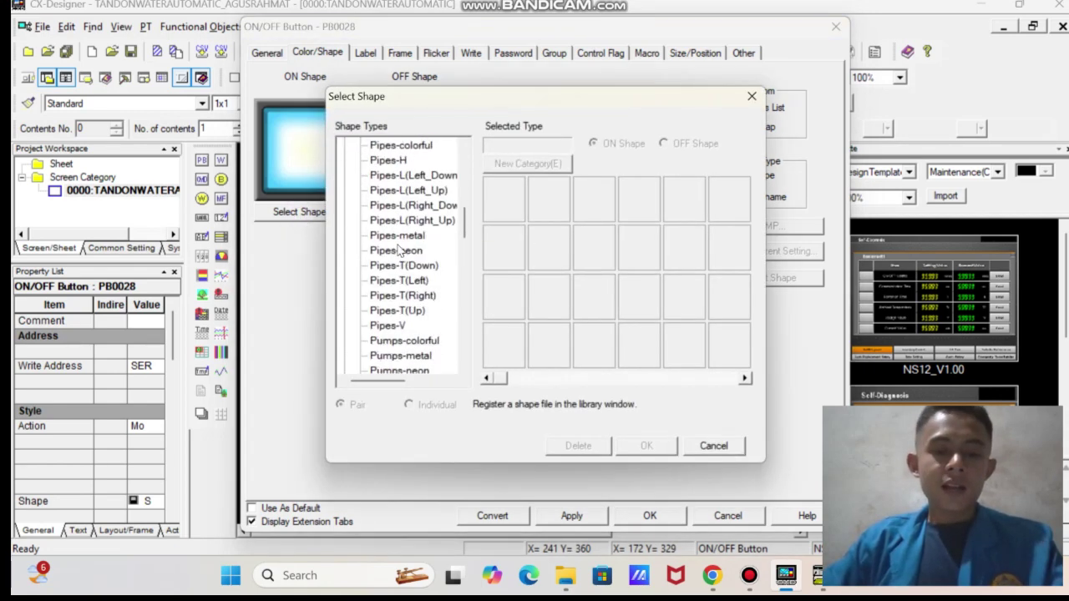
click(389, 160)
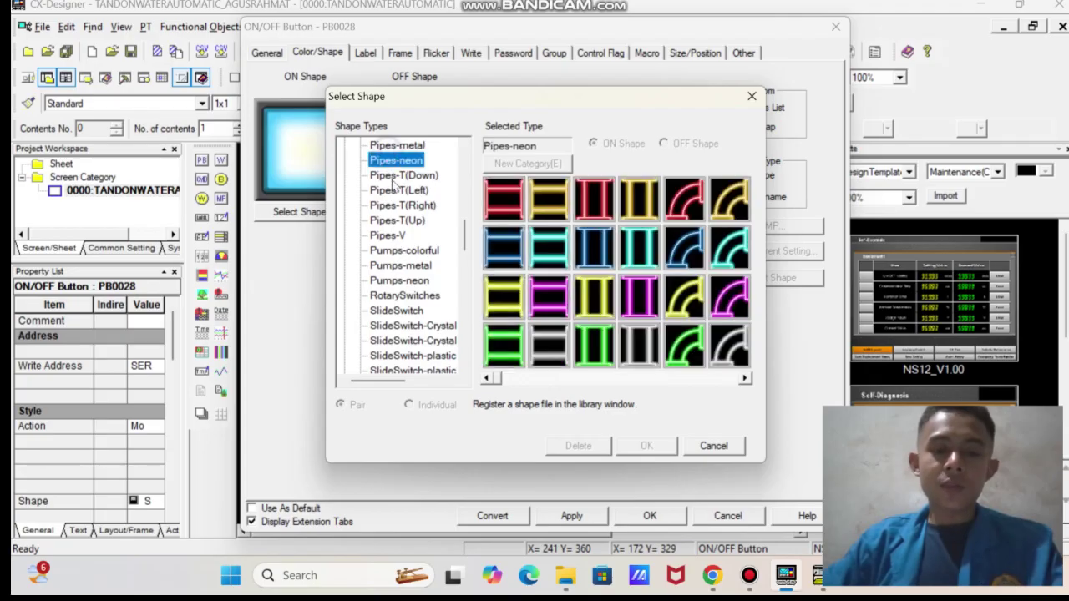
click(393, 191)
click(391, 205)
click(388, 236)
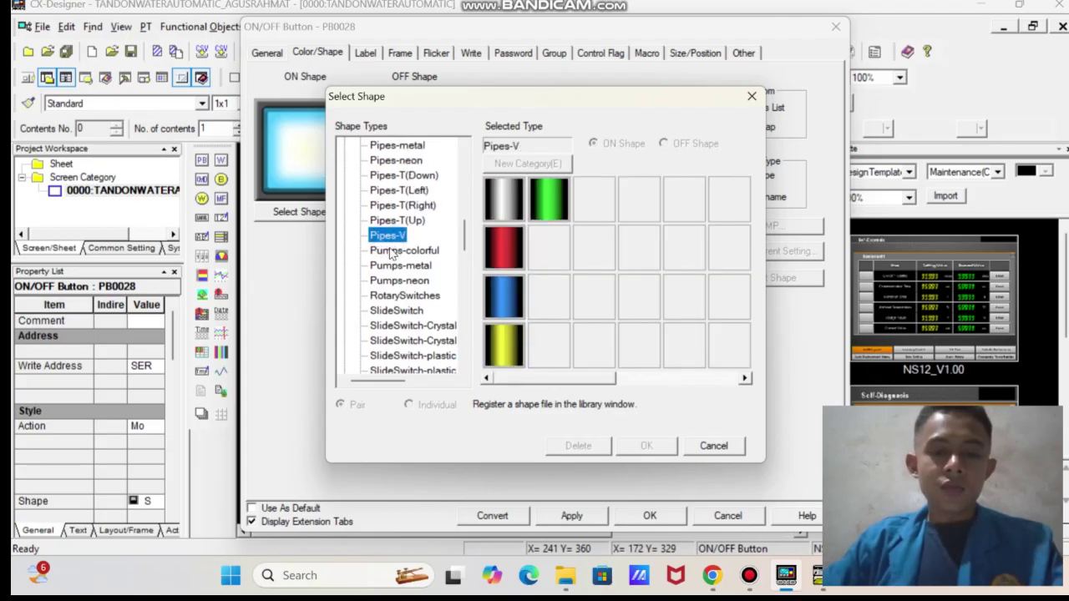
Compare the SlideSwitch categories and the Selectable, Symbol and Blue Lamp switch categories in the shape library
scroll(389, 250, down, 2)
click(395, 250)
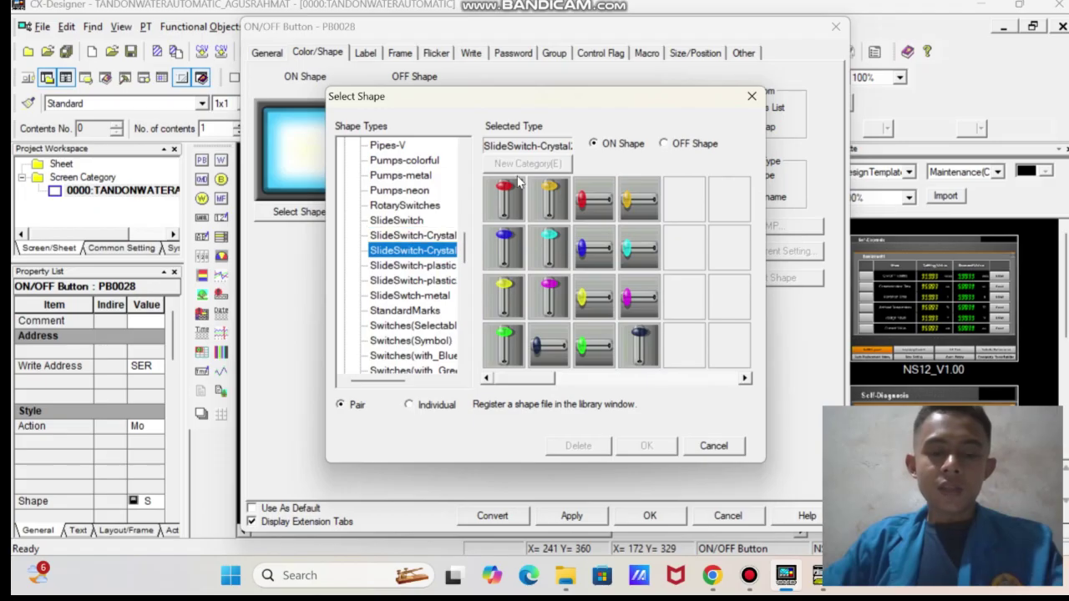
click(396, 220)
click(410, 265)
click(410, 281)
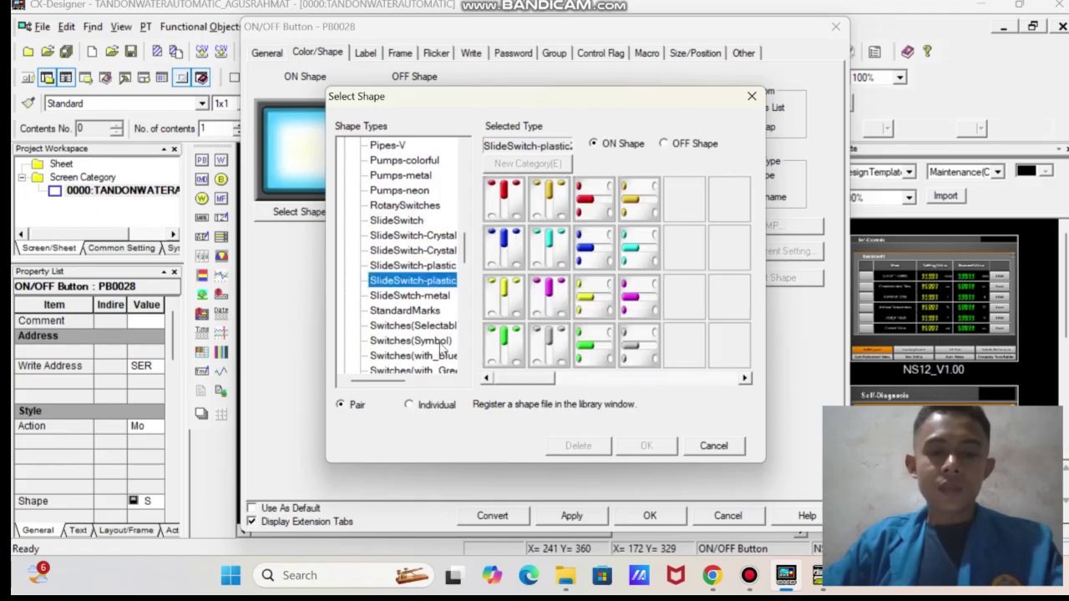
click(413, 325)
click(411, 340)
click(414, 356)
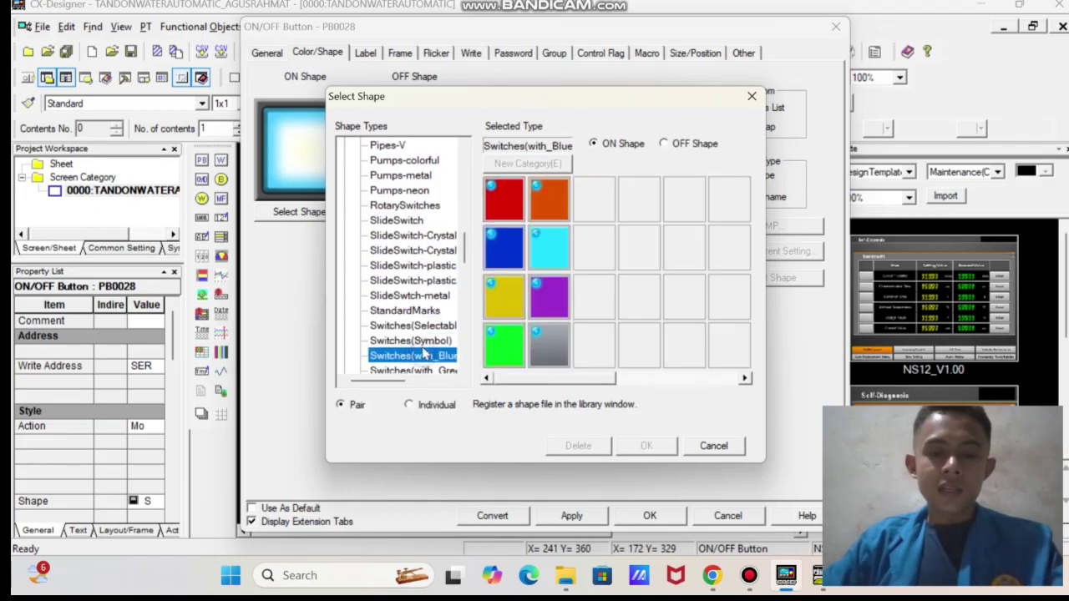
click(409, 265)
click(417, 236)
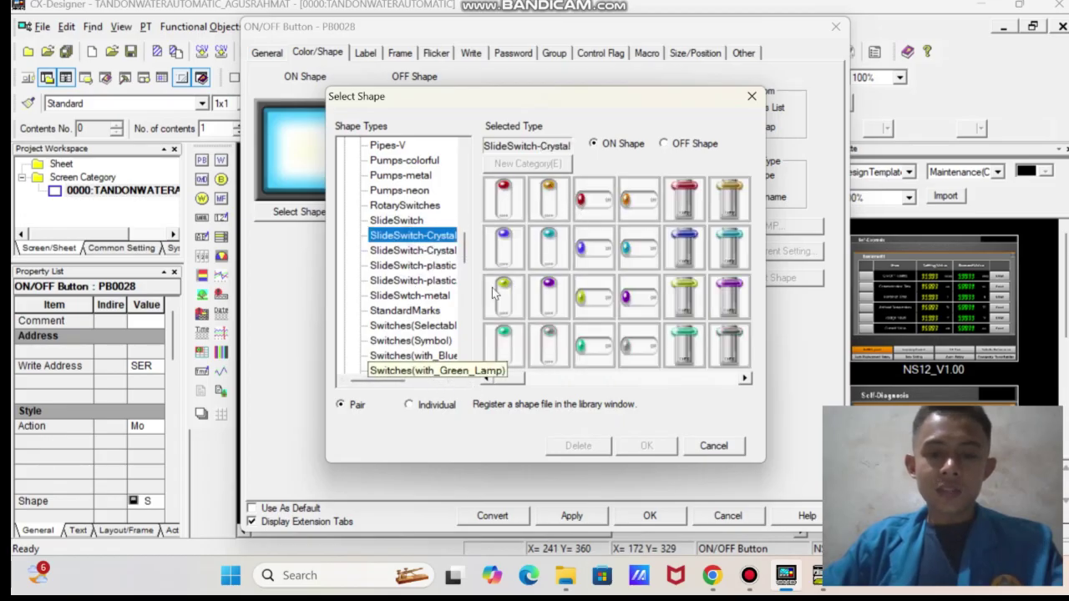
click(415, 383)
click(391, 220)
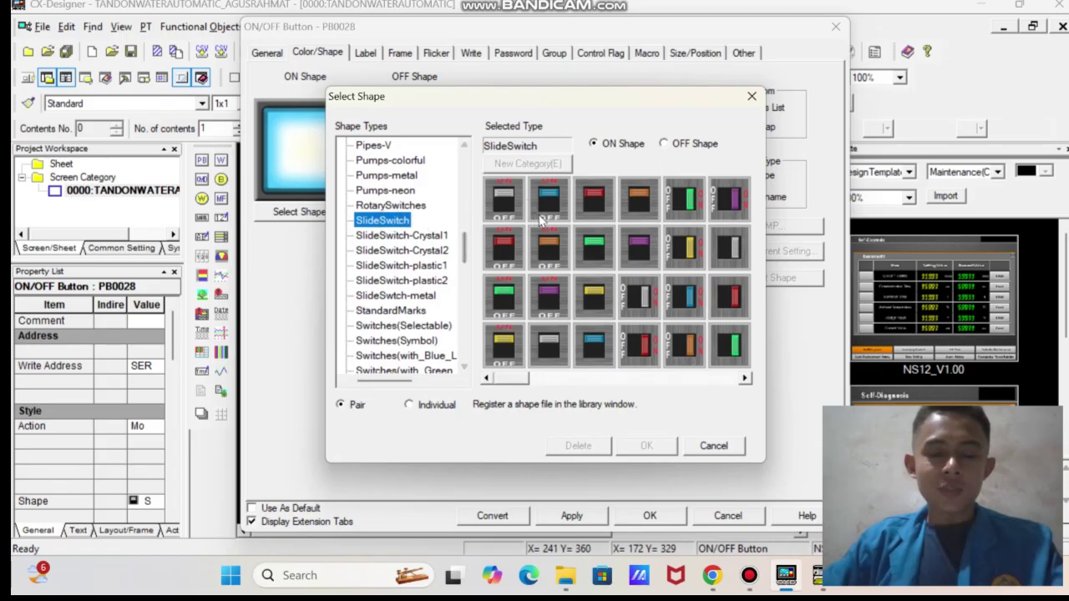
Try to give the button the small green metal-ringed shape from Switches-Circle1(with_Frame), after checking the Switches-Square shapes
scroll(380, 284, down, 5)
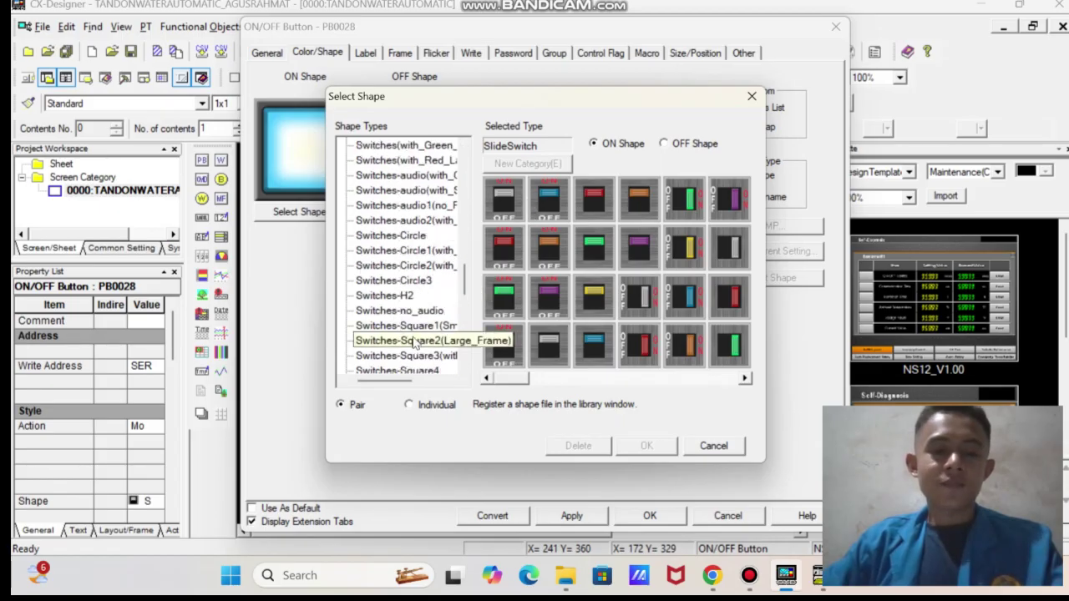
click(409, 326)
click(430, 341)
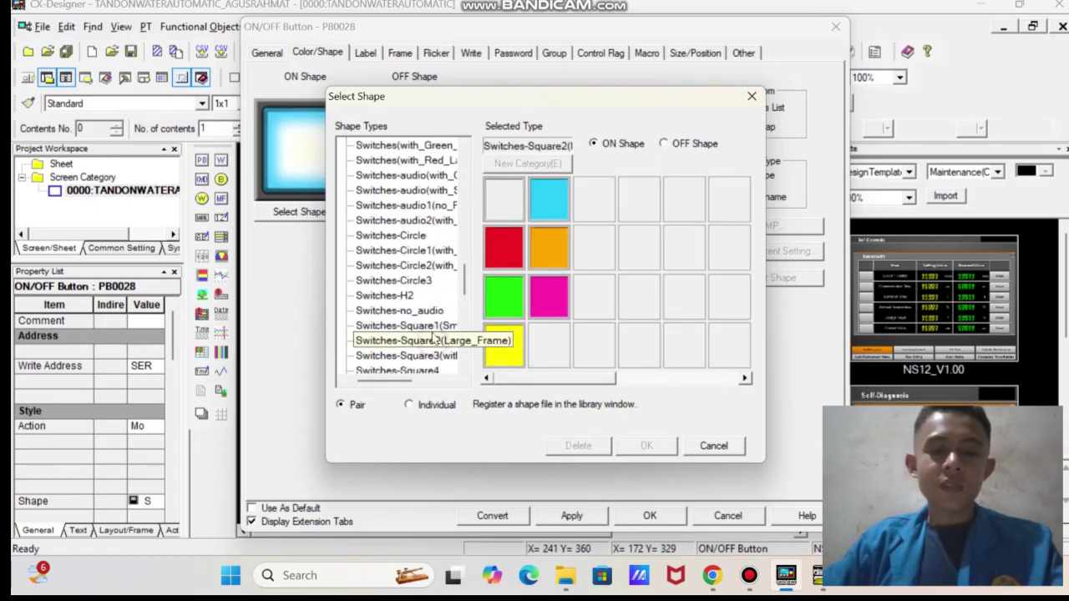
click(436, 266)
key(Up)
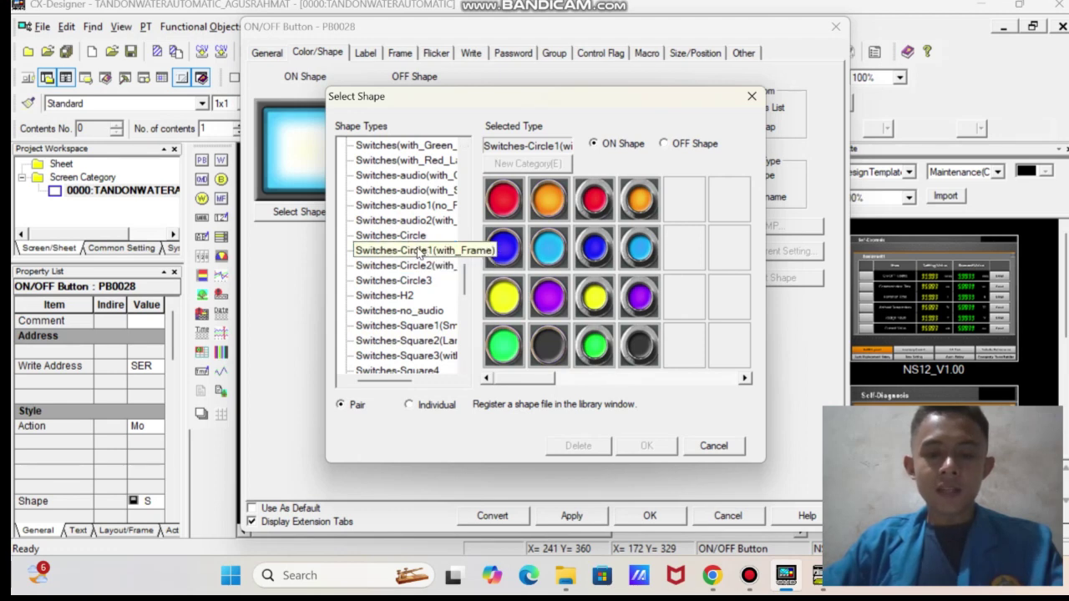
click(593, 347)
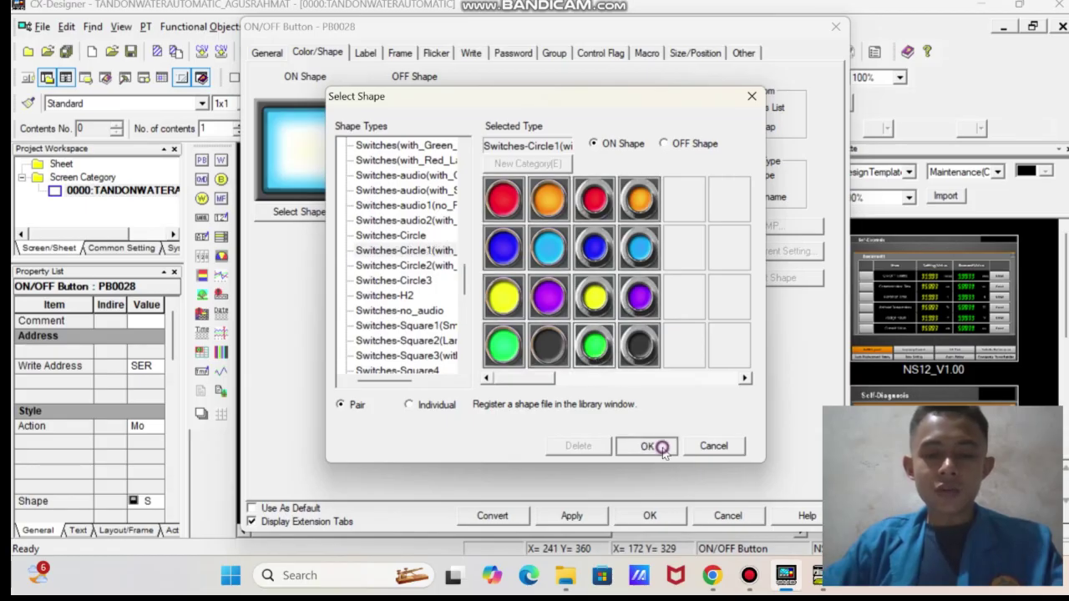
click(646, 445)
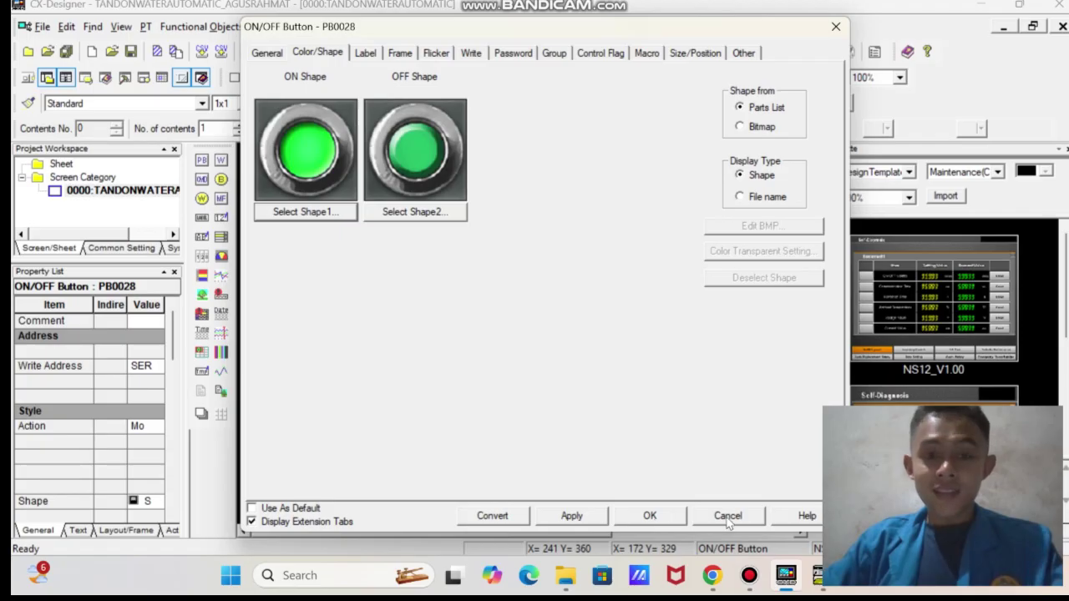
click(650, 517)
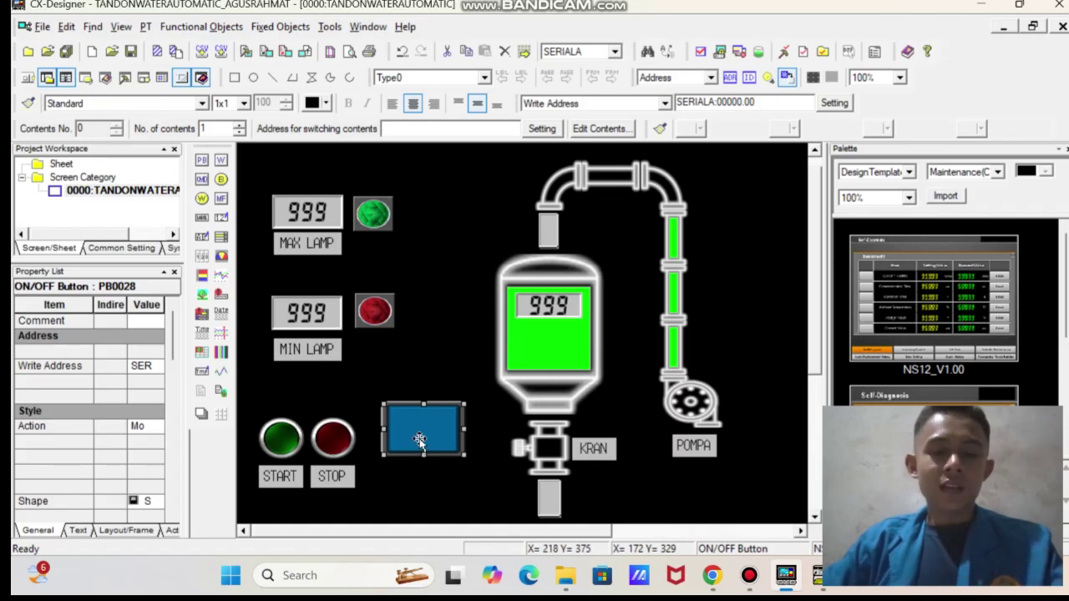
Apply the green metal-ringed pair shape from Switches-Circle1(with_Frame) to the blue ON/OFF button
double_click(419, 442)
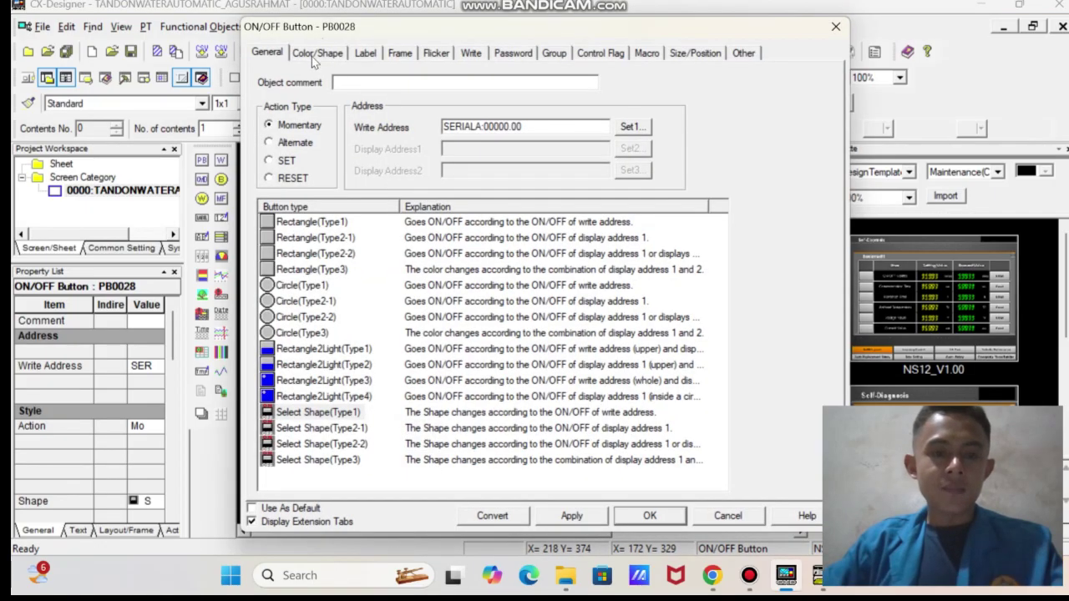
click(316, 54)
click(318, 214)
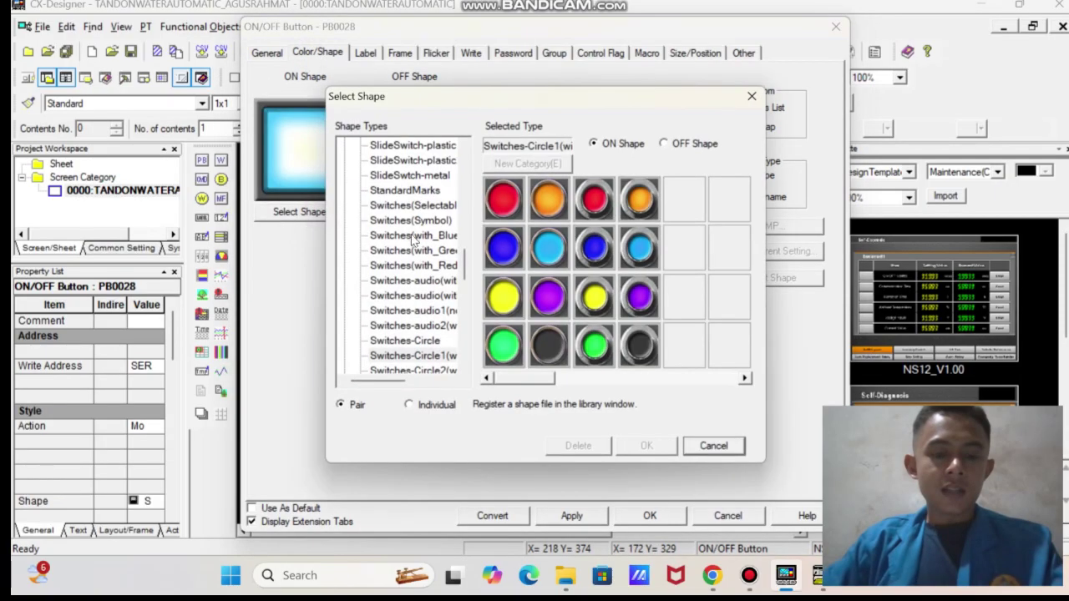
click(594, 348)
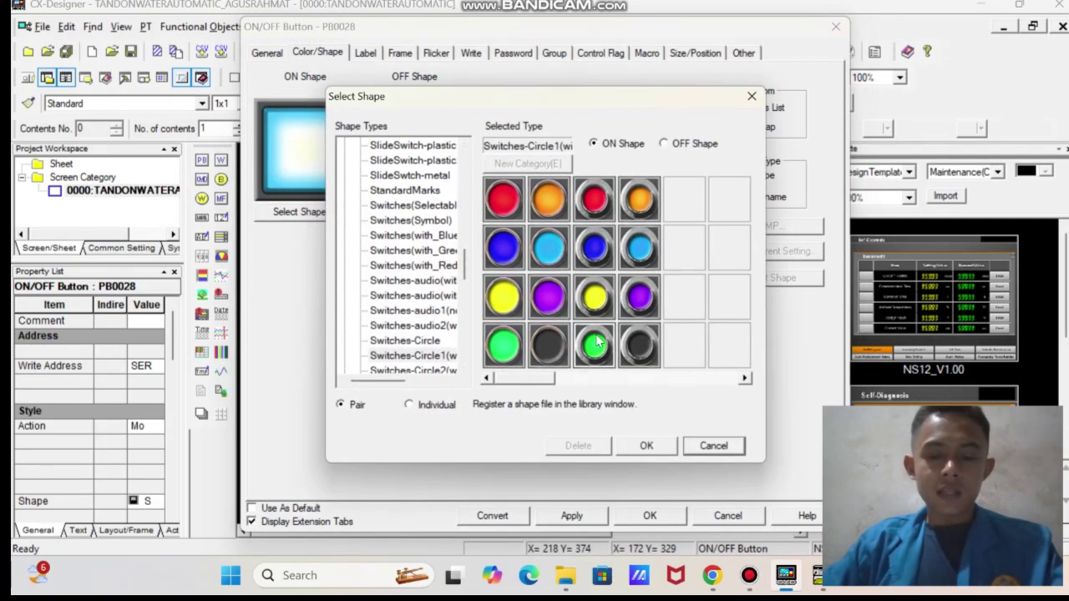
click(646, 447)
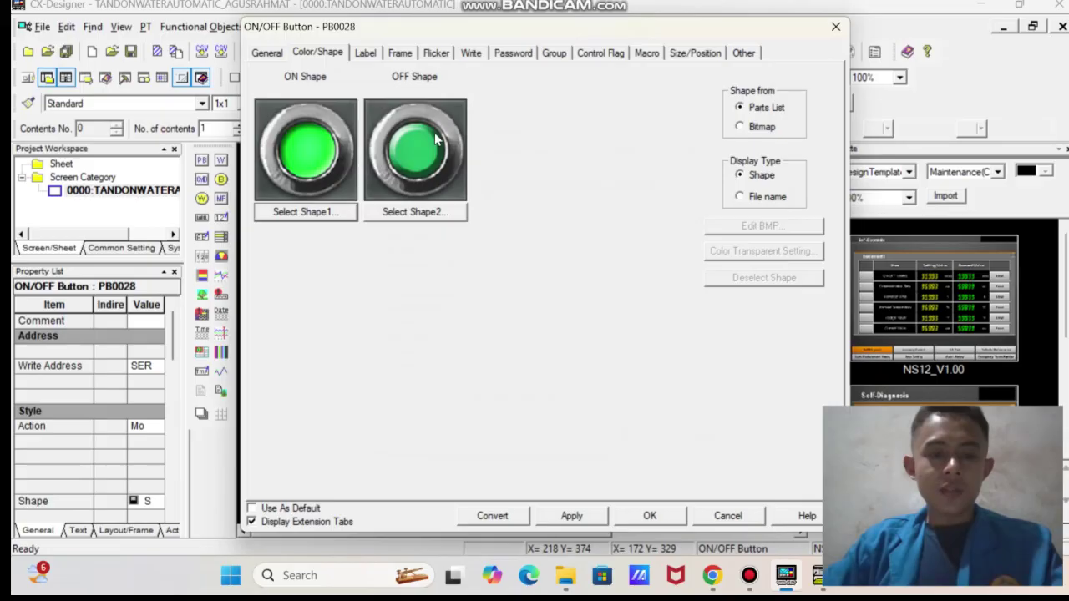
click(647, 513)
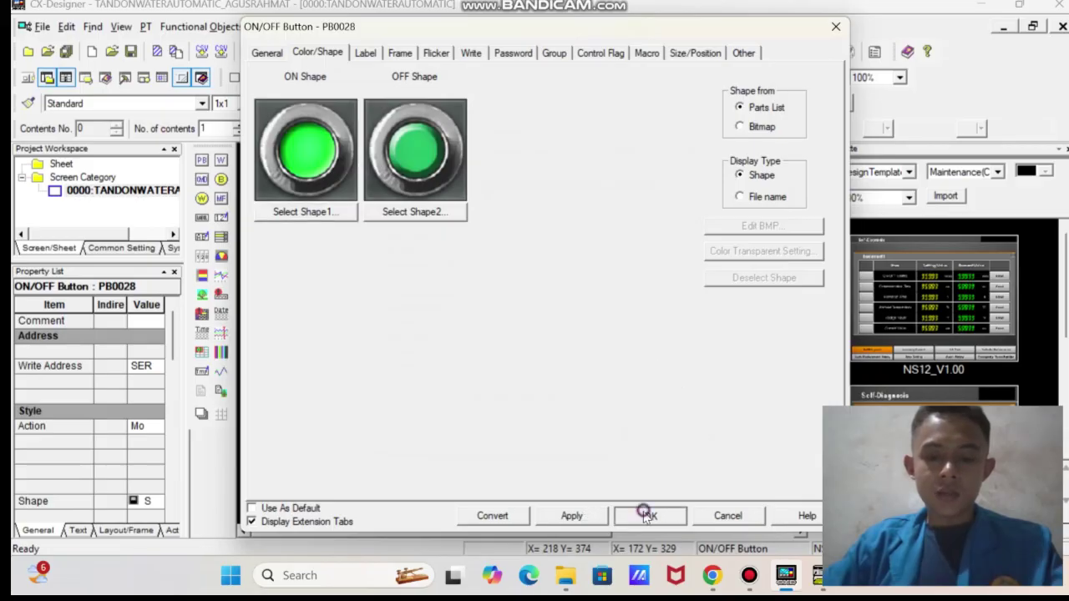
Move and enlarge the round green button between the MAX LAMP indicator and the tank, and delete it from the screen
drag(441, 426, 470, 210)
drag(566, 319, 563, 318)
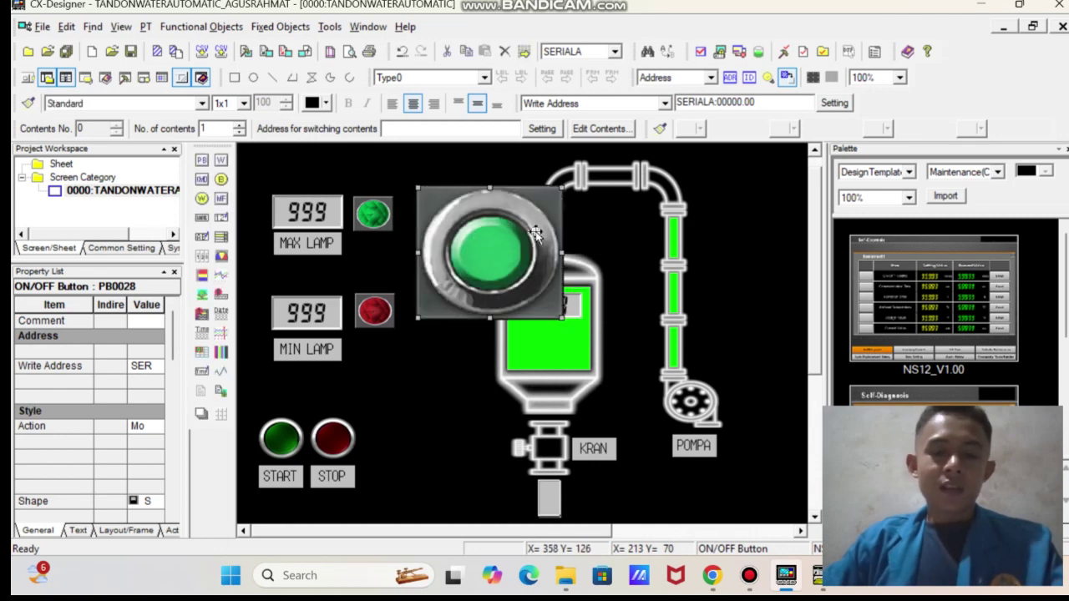
key(Delete)
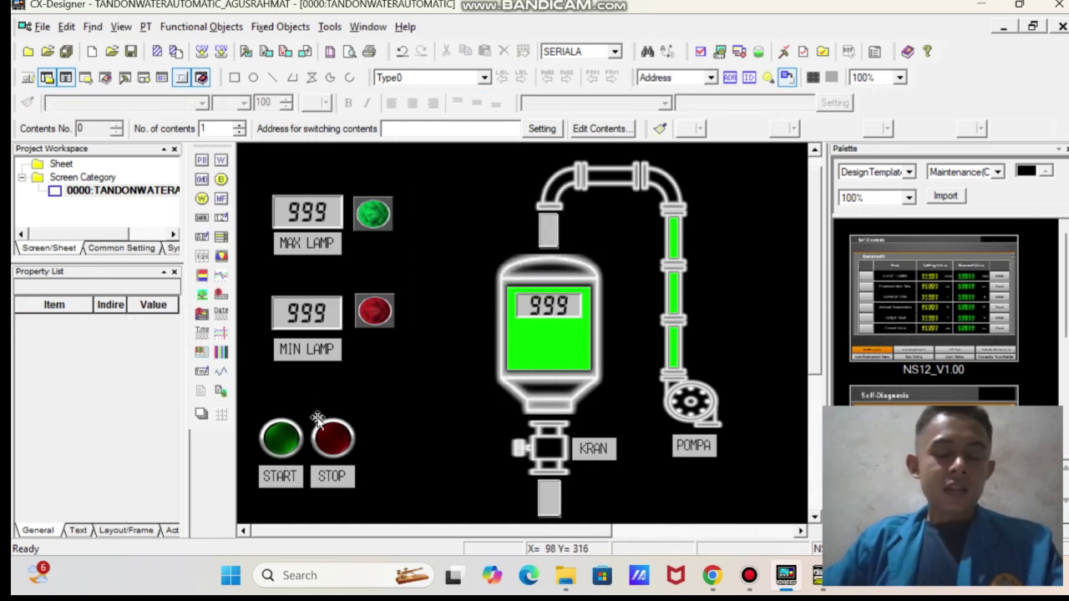
Draw a rectangular text label between the MIN LAMP label and the START and STOP buttons
click(293, 478)
click(339, 482)
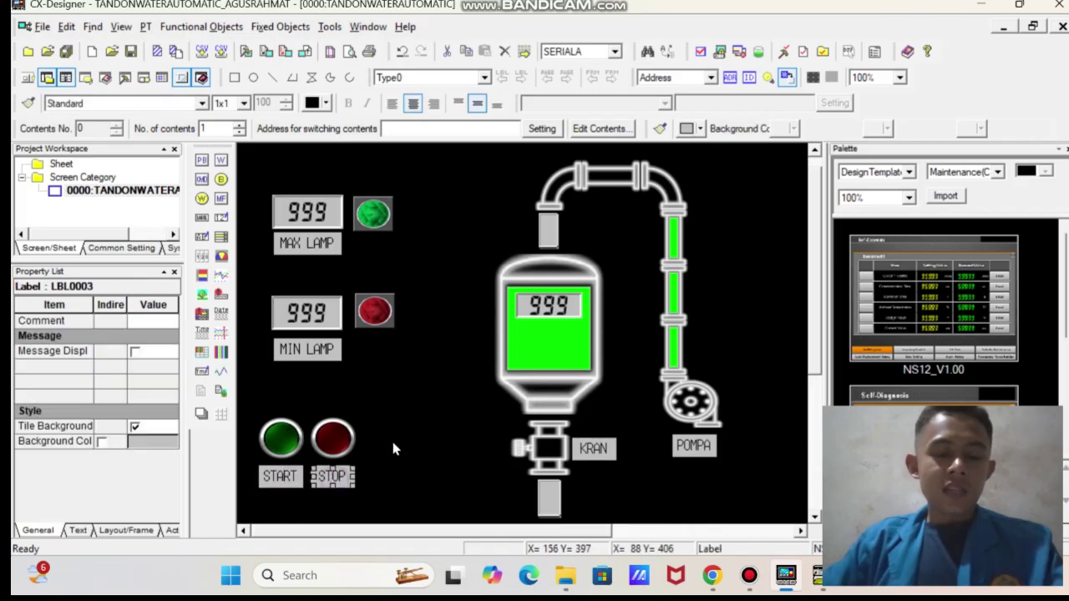
click(393, 443)
click(289, 476)
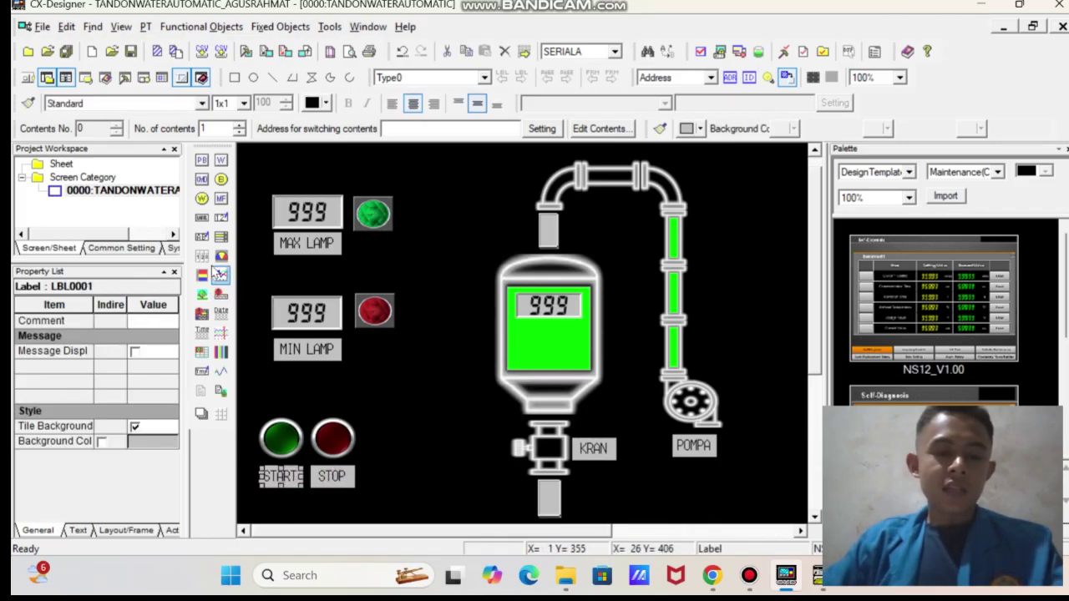
click(201, 217)
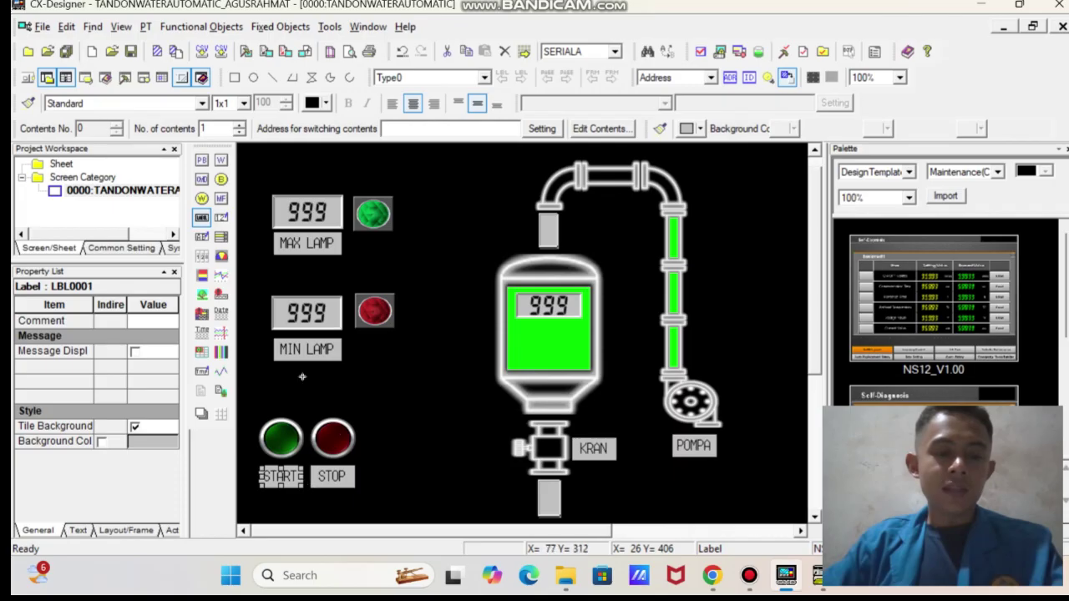
drag(282, 368, 353, 401)
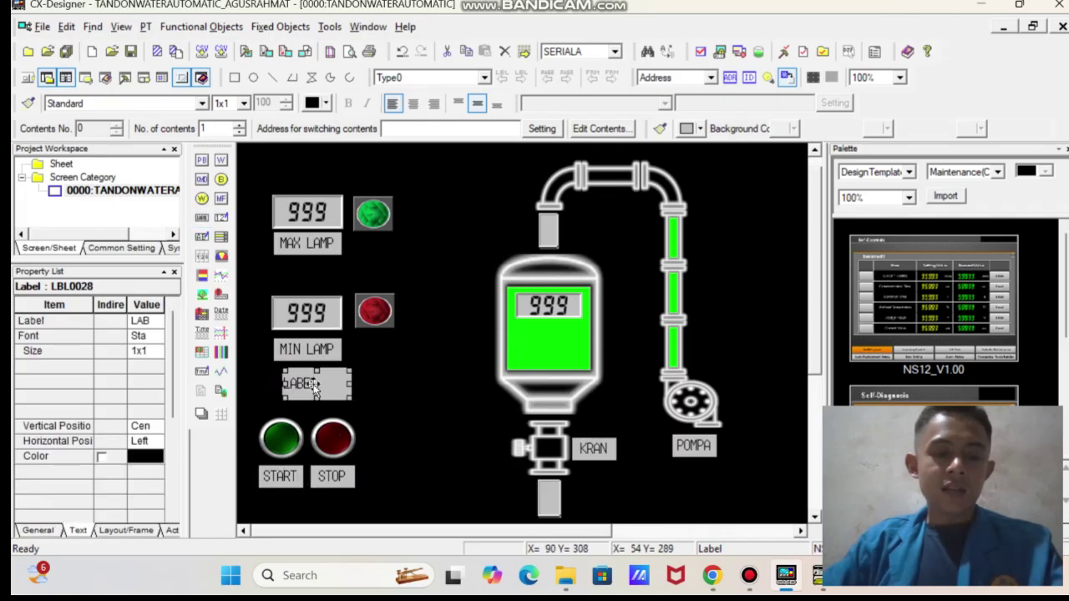
Set the new label's text to START
double_click(317, 378)
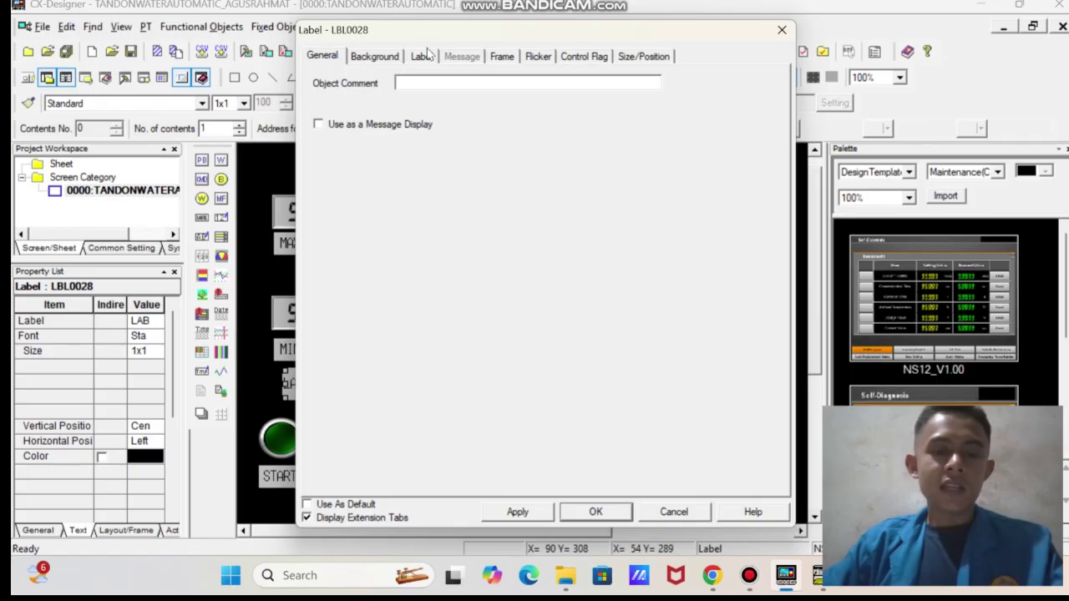
click(423, 58)
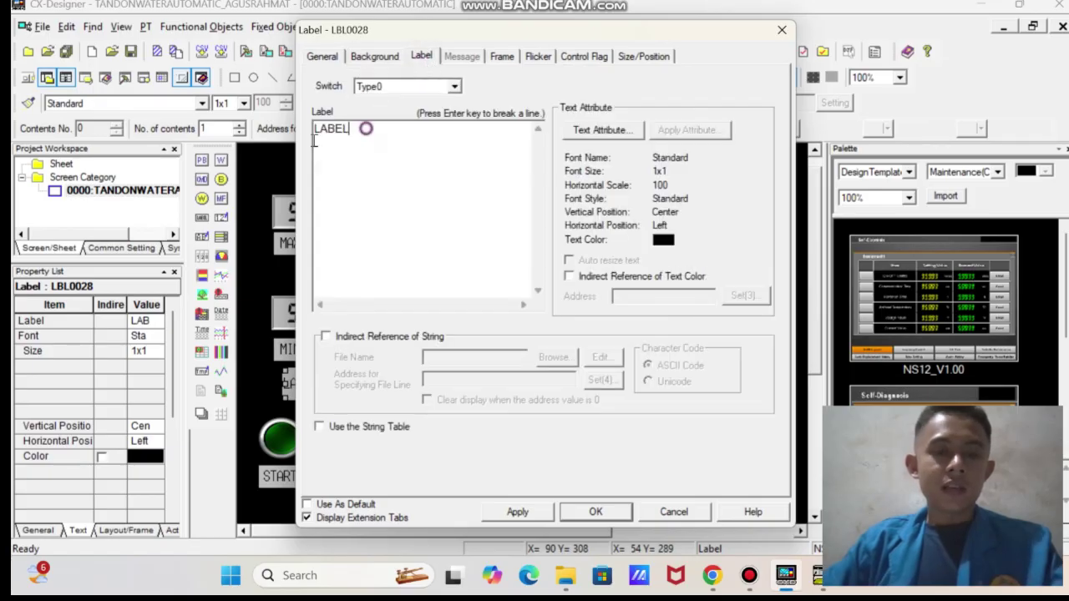
drag(365, 126, 301, 140)
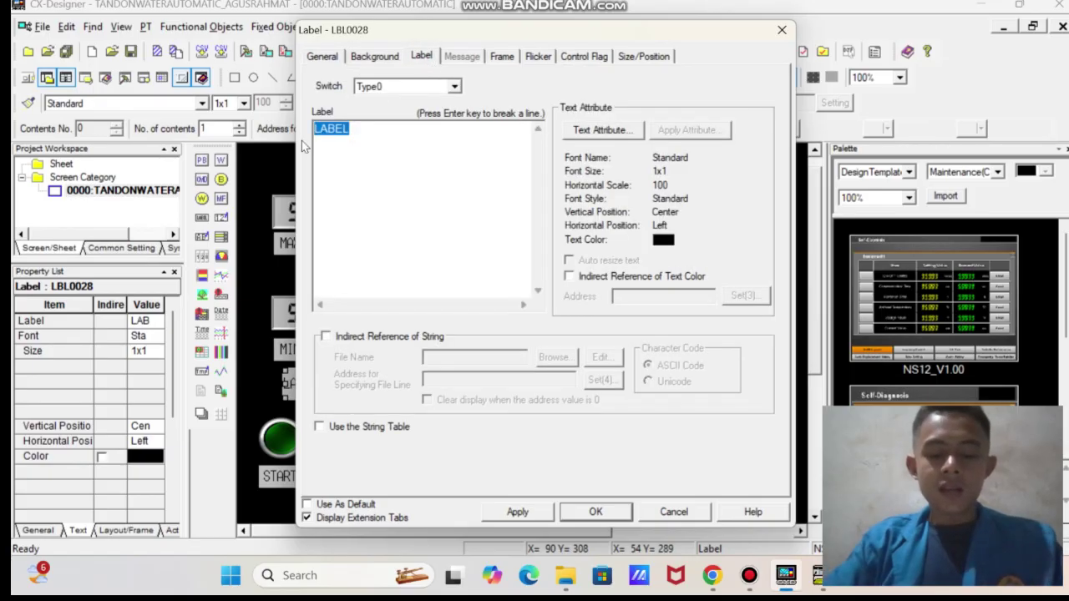
text(START)
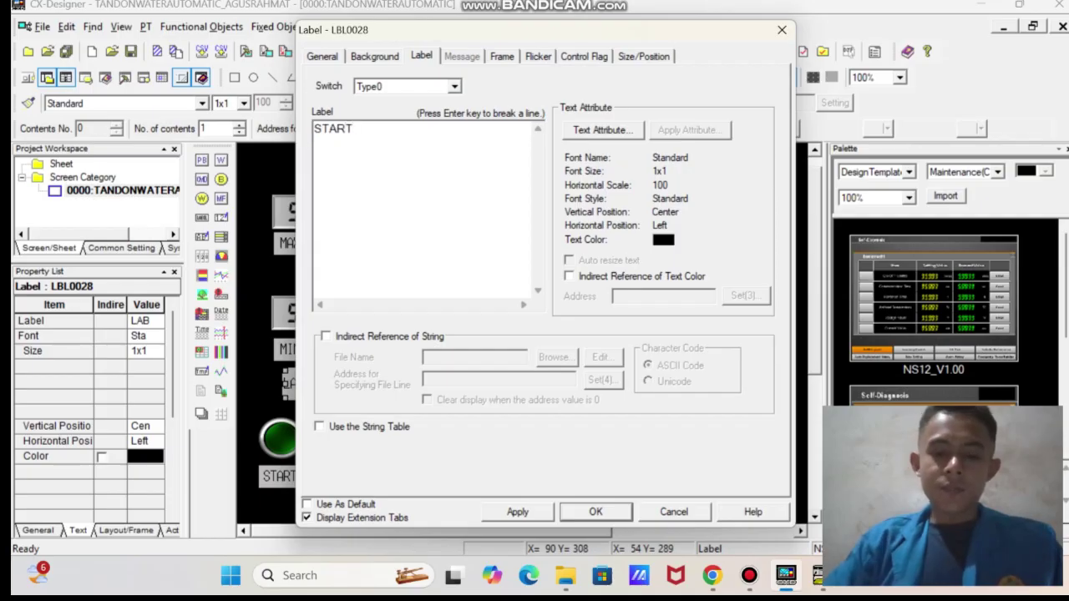
click(597, 511)
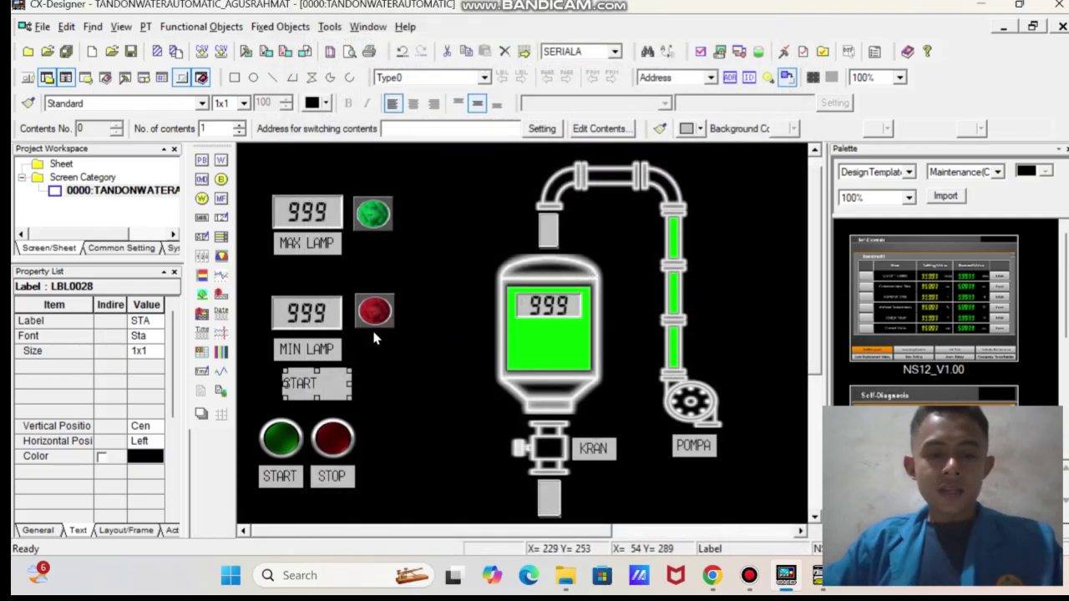
Move the new START label next to the green MAX LAMP indicator and select it
drag(322, 378, 462, 214)
click(445, 285)
click(458, 216)
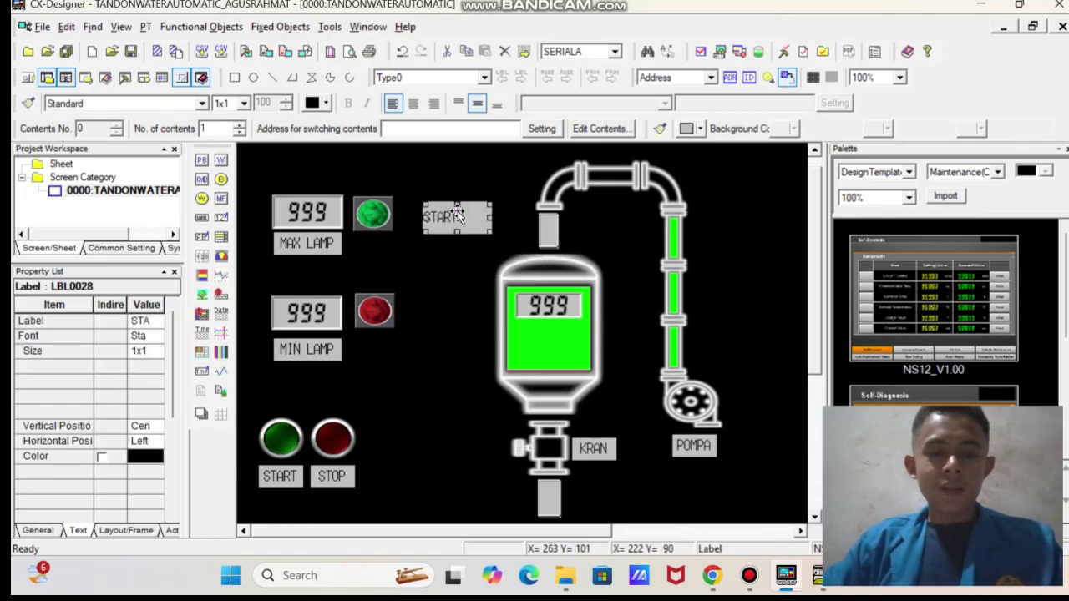
Center the text of the START label beside the green MAX LAMP indicator and delete the label from the screen
click(413, 102)
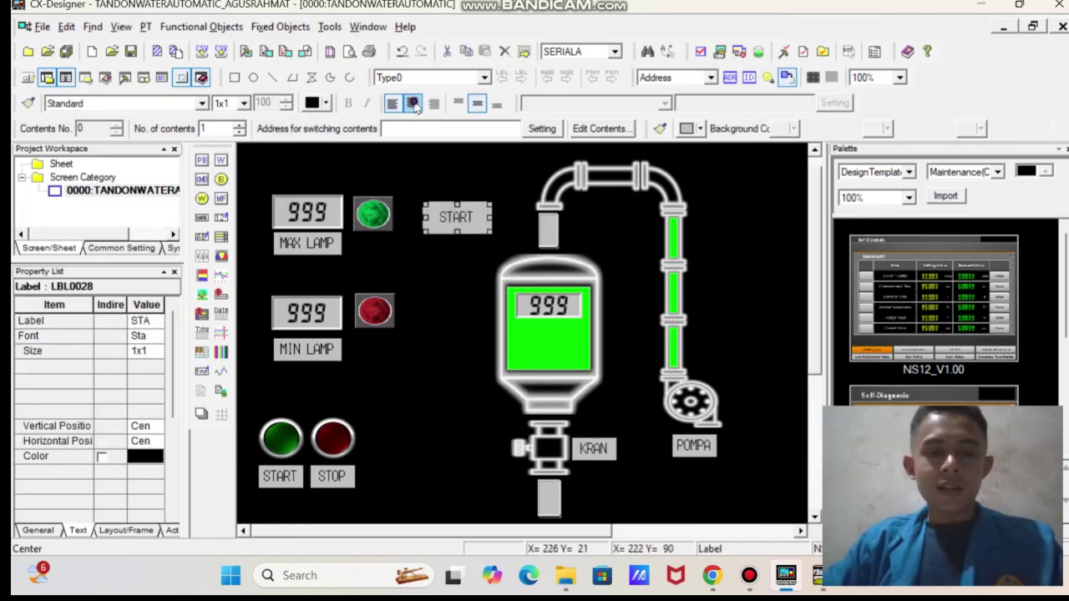
click(480, 287)
click(472, 210)
key(Delete)
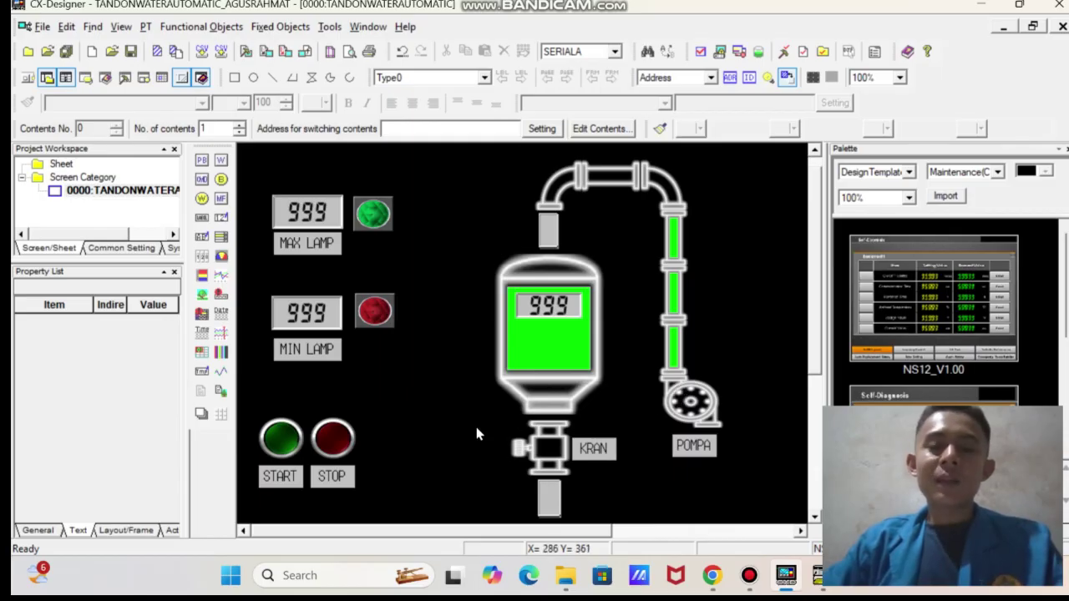
Compare the START button's write address with the Start contact in the CX-Programmer ladder, and return to CX-Designer
click(286, 444)
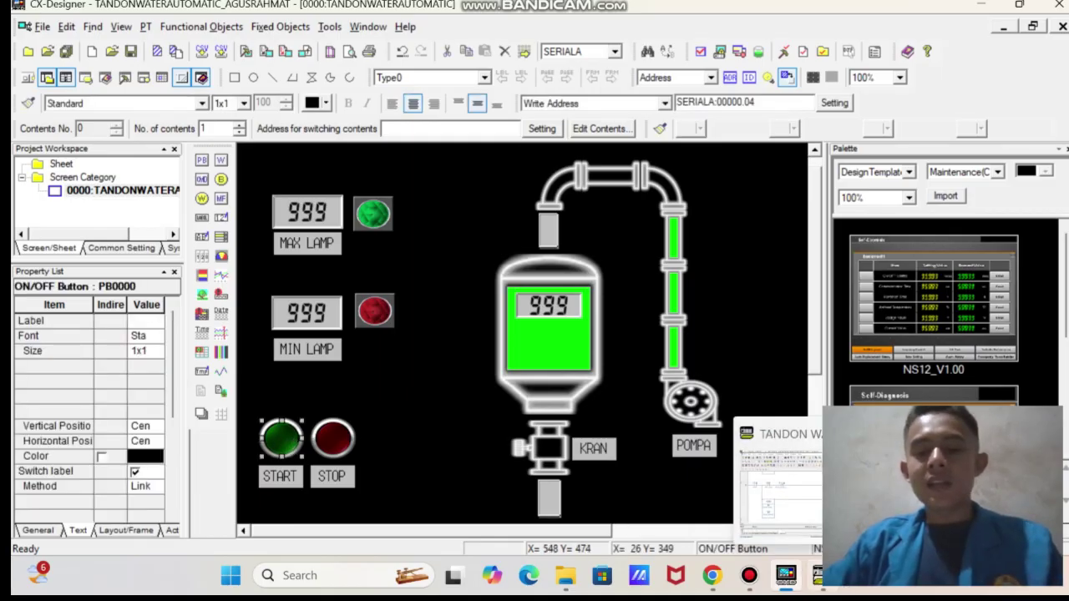
click(817, 575)
scroll(412, 289, up, 6)
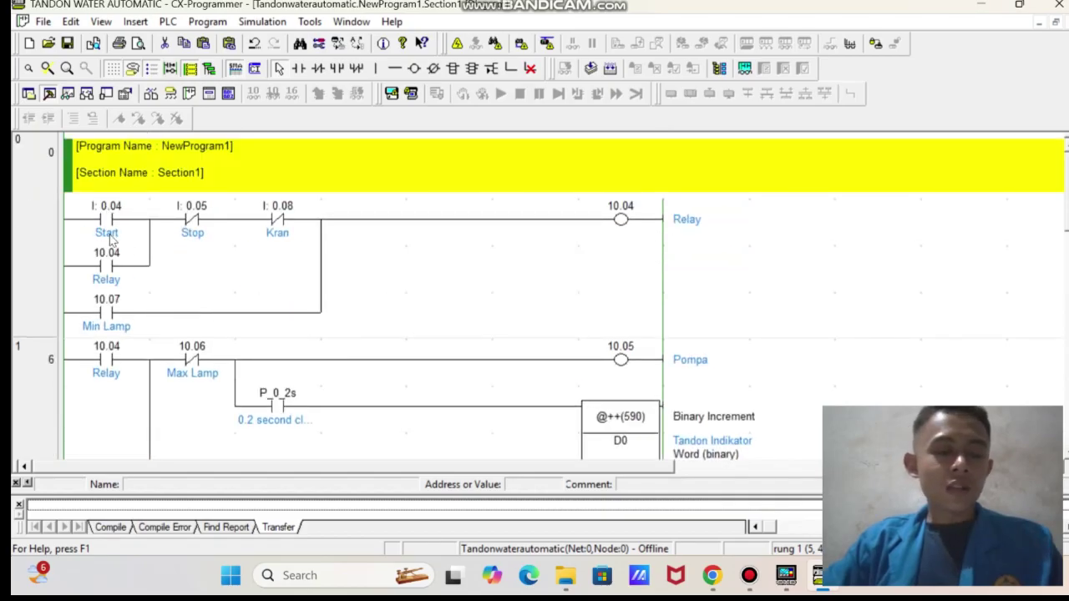
click(790, 575)
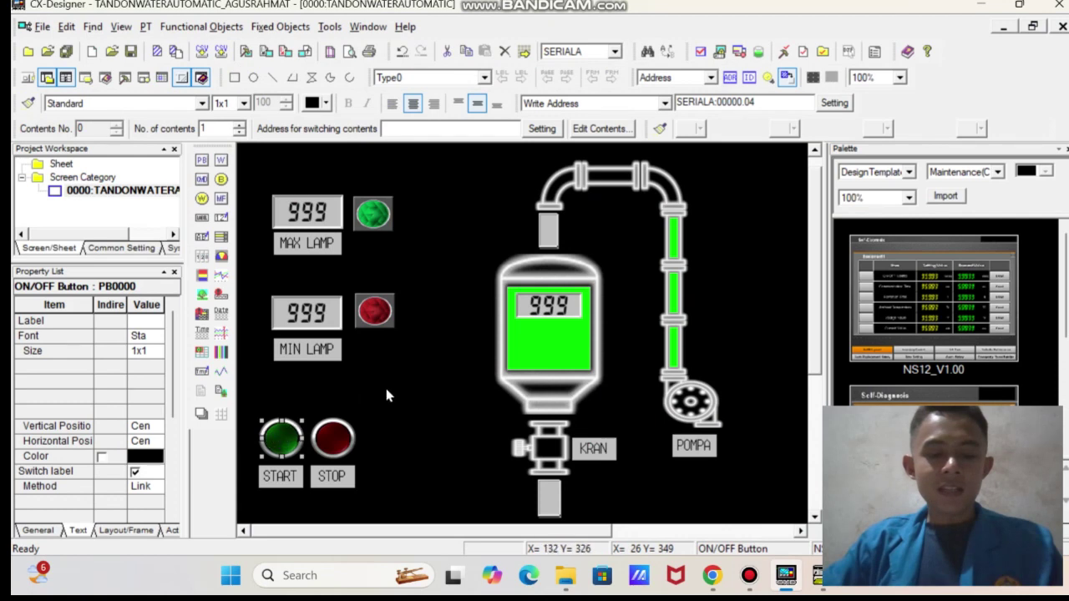
Re-enter the START button's write address as SERIALA:00000.04
click(351, 384)
click(284, 441)
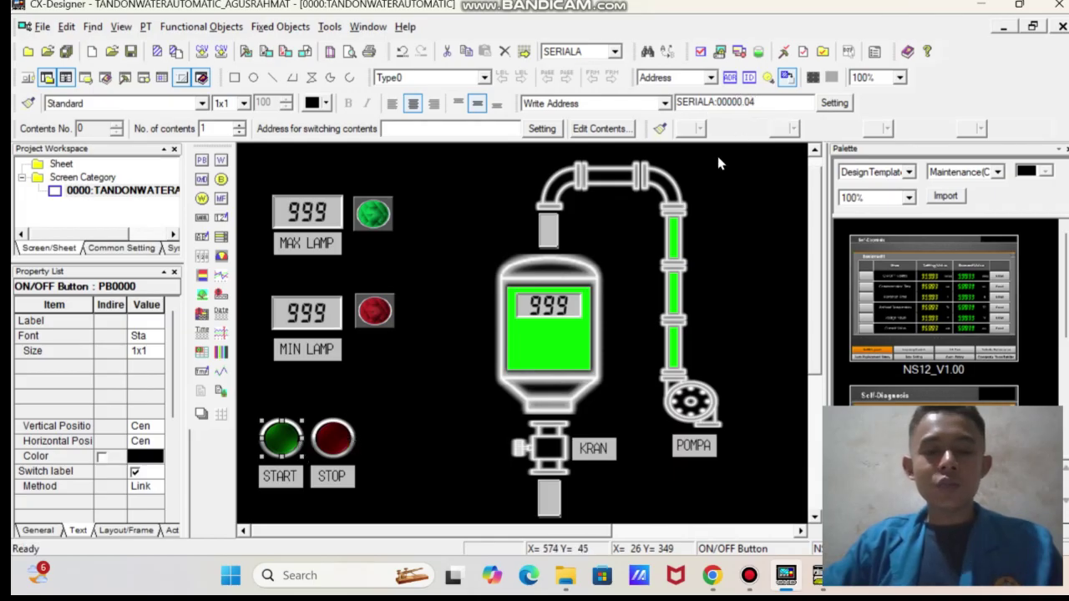
key(BackSpace)
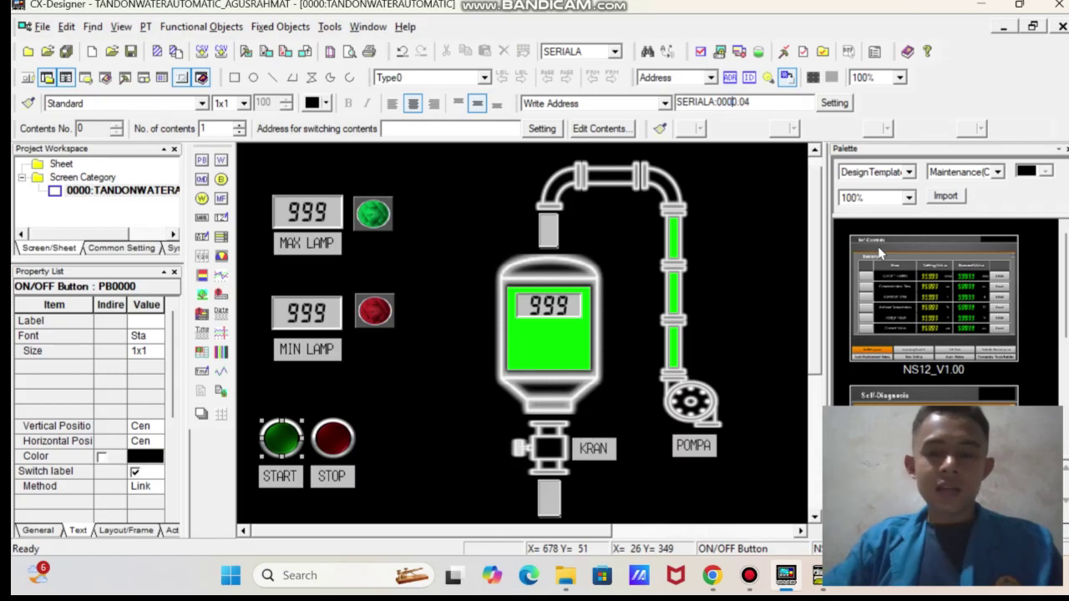
text(1)
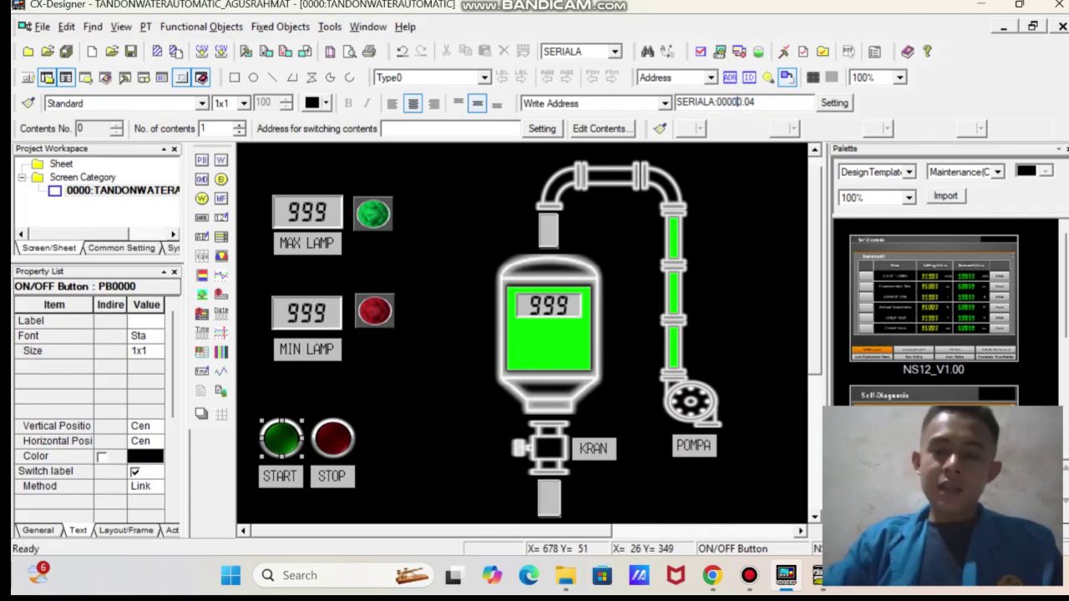
Compare the STOP button's write address with the Stop contact in the CX-Programmer ladder, and return to CX-Designer
click(344, 442)
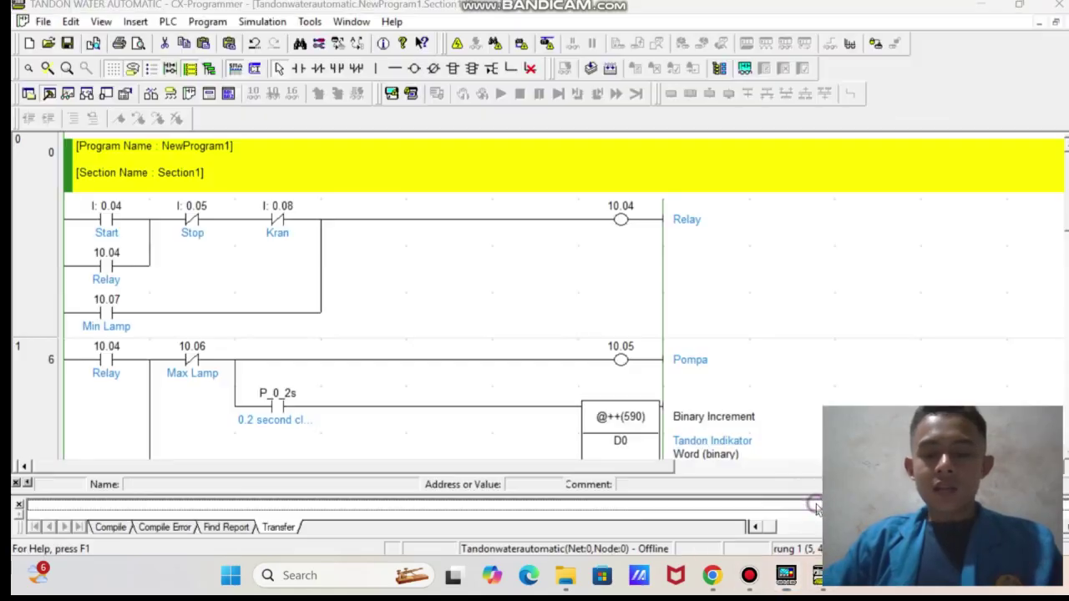
click(817, 575)
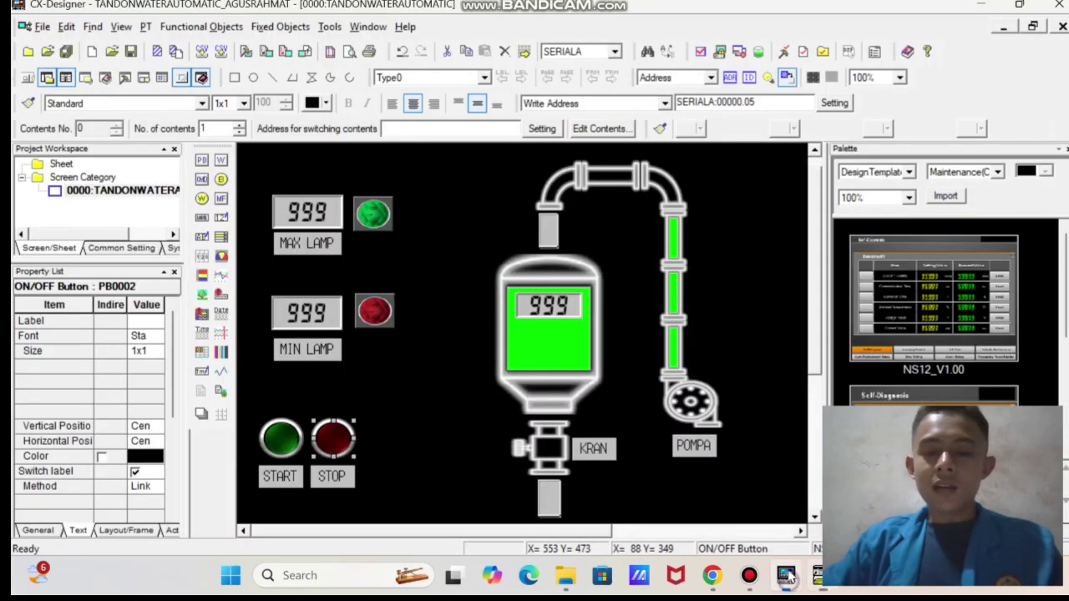
click(786, 575)
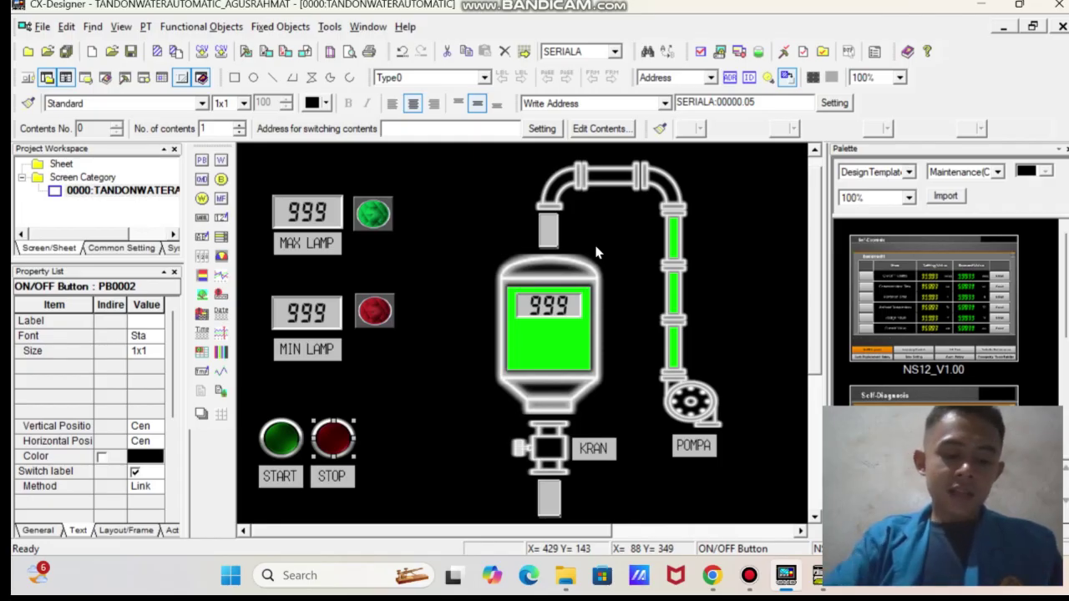
key(ctrl+t)
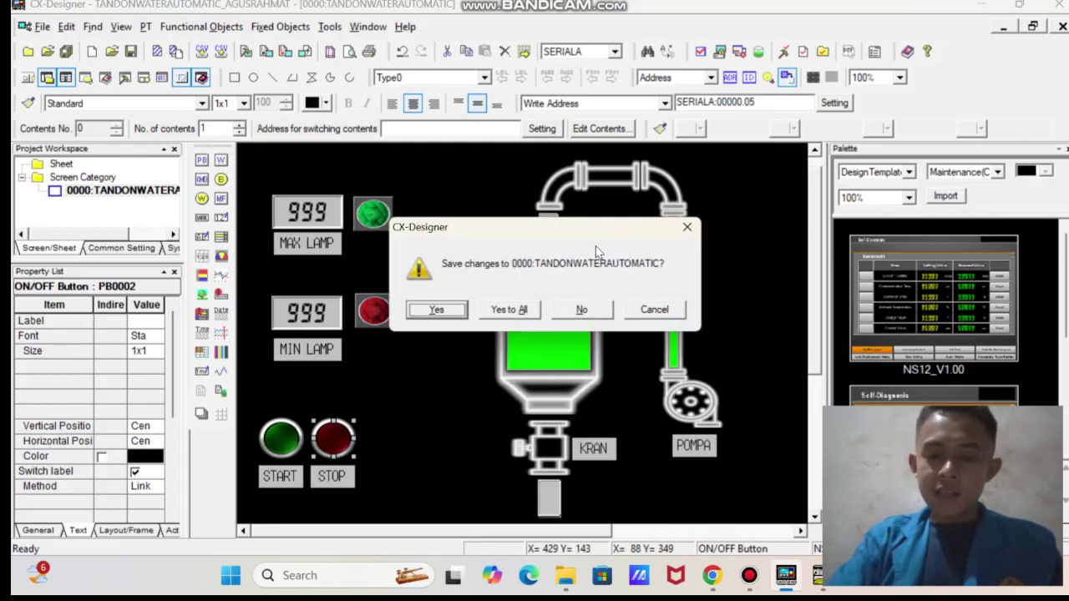
click(687, 227)
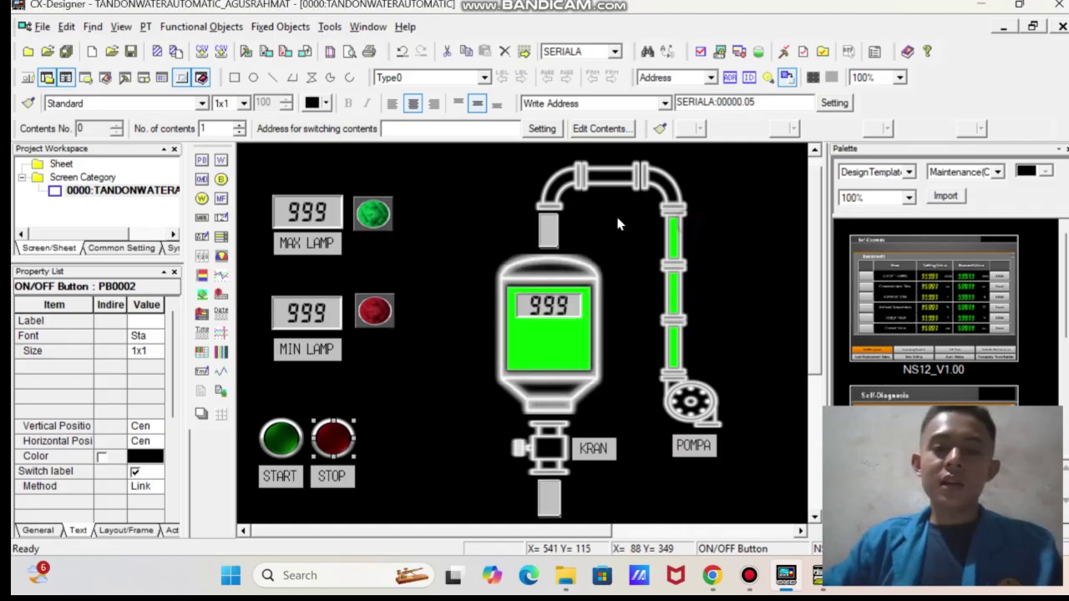
click(331, 27)
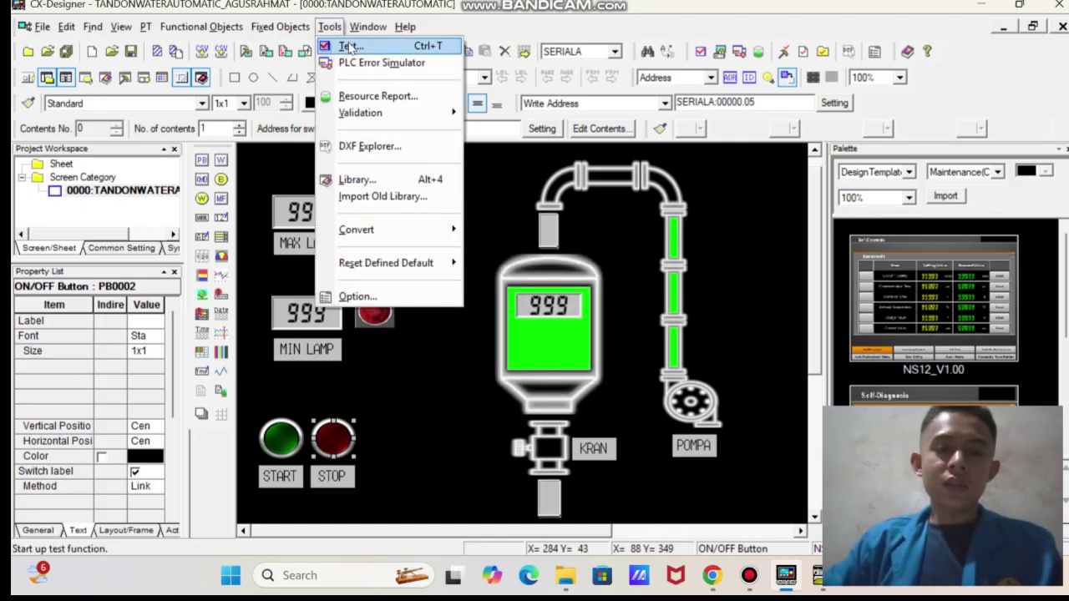
click(350, 46)
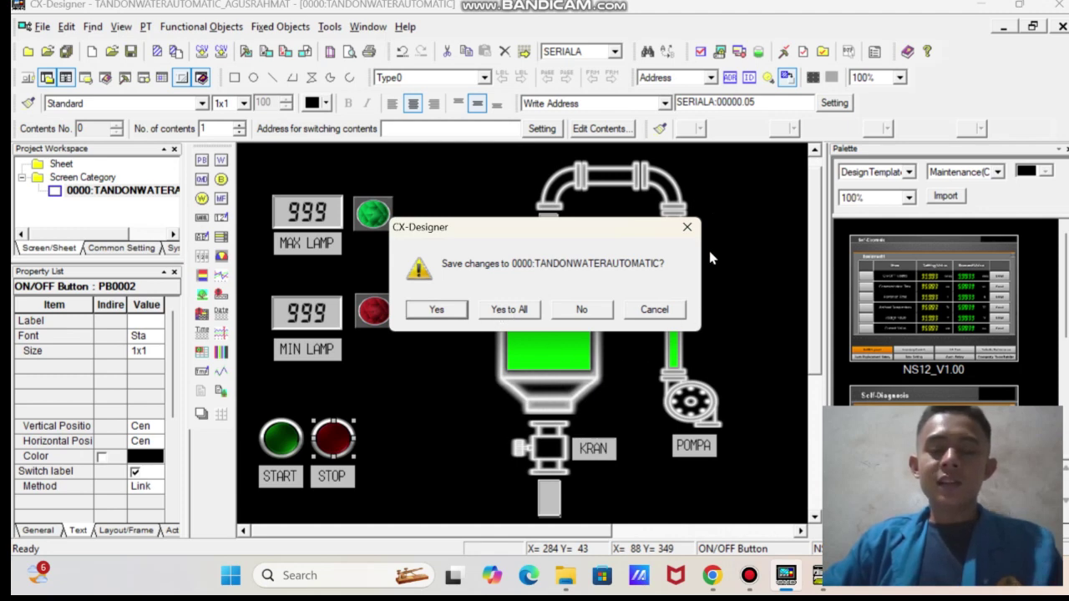
click(686, 226)
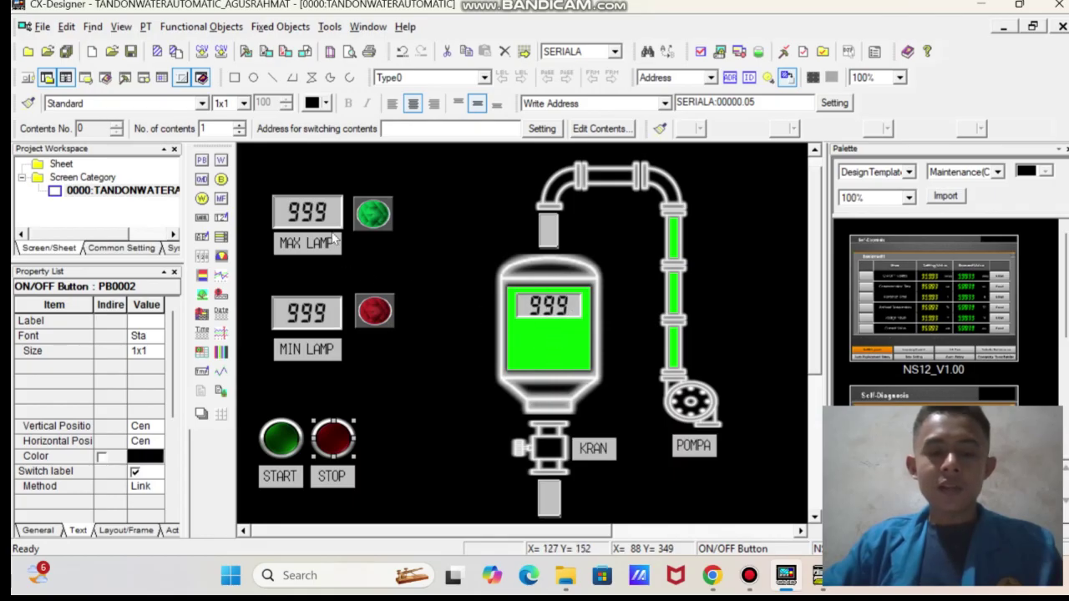
Inspect the addresses of the MAX LAMP numeral display, the POMPA lamp, and the START and STOP buttons
click(315, 214)
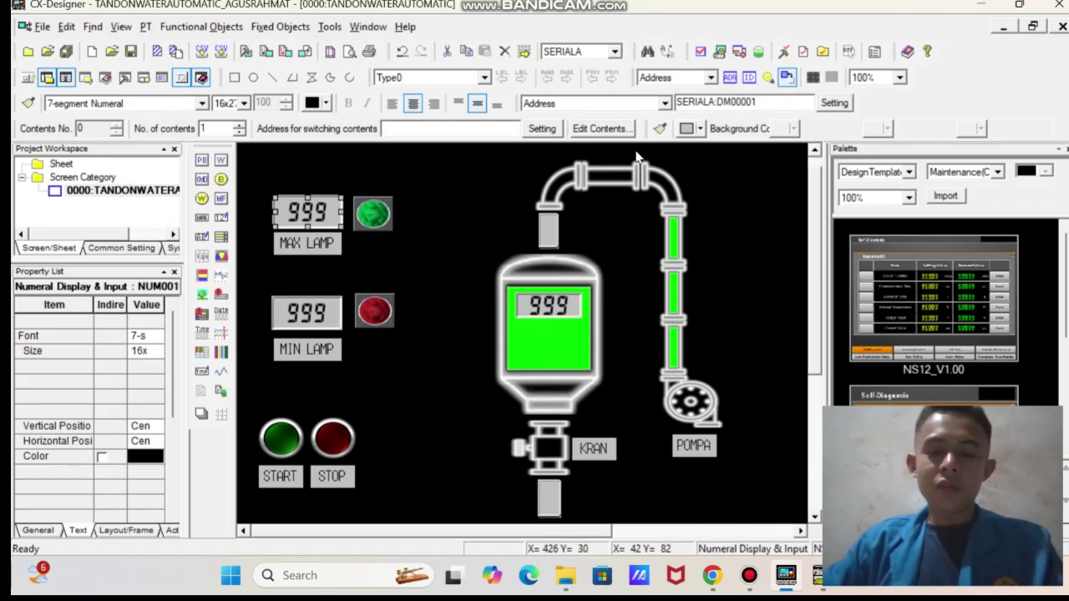
click(700, 418)
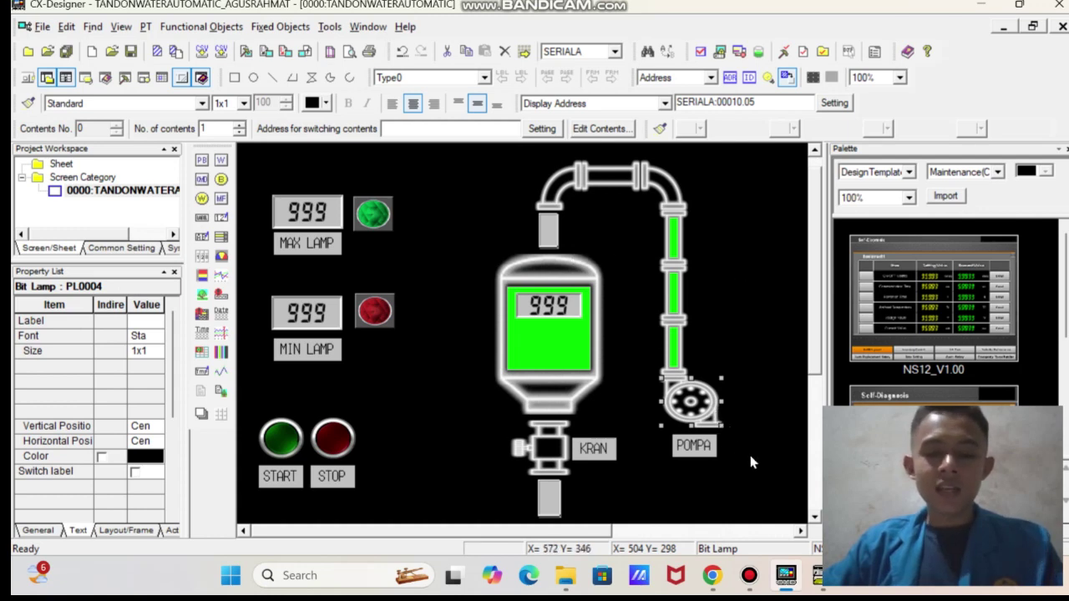
click(289, 451)
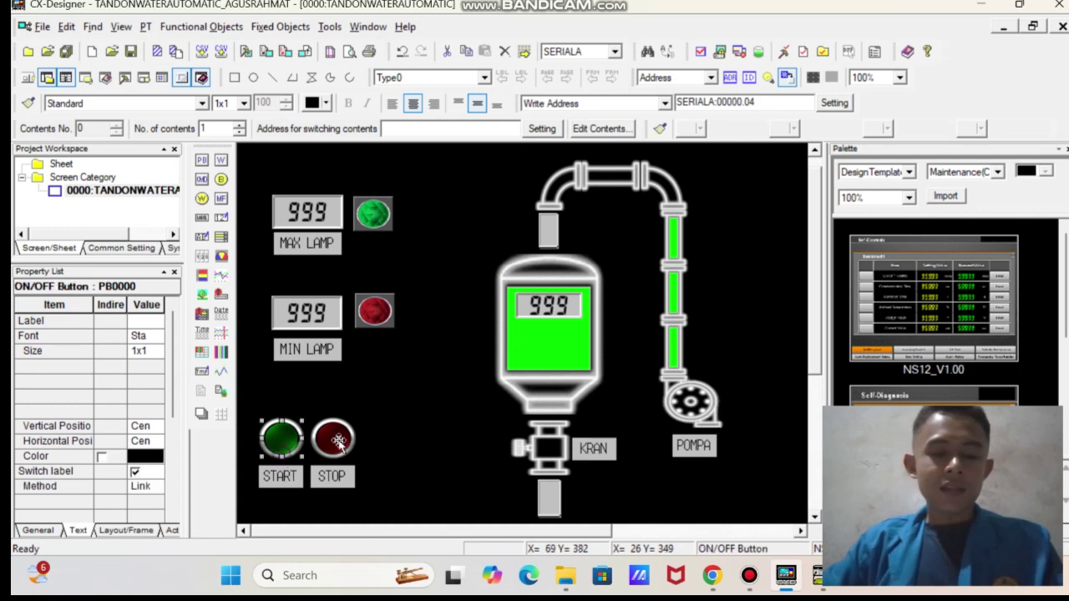
click(343, 448)
click(420, 393)
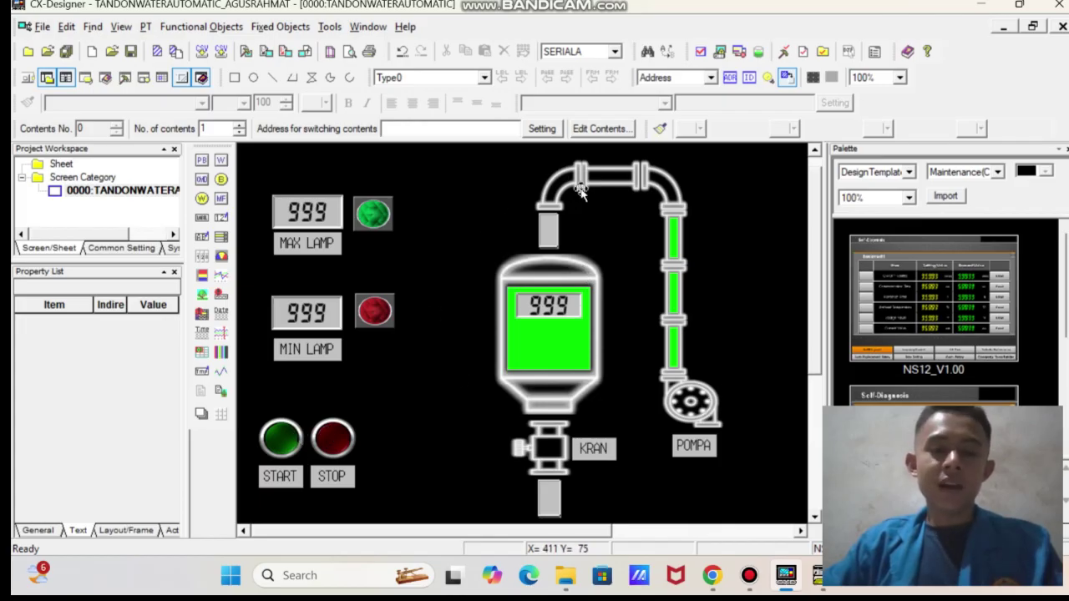
Look through the shape categories available for the STOP button, and close its properties without changing the shape
double_click(341, 440)
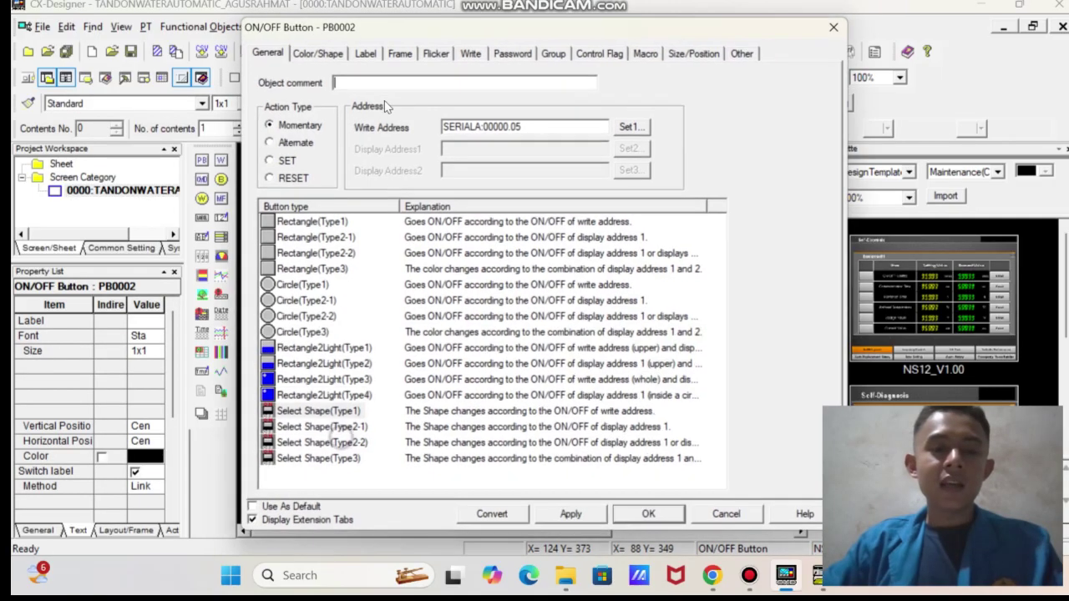
click(318, 52)
click(321, 213)
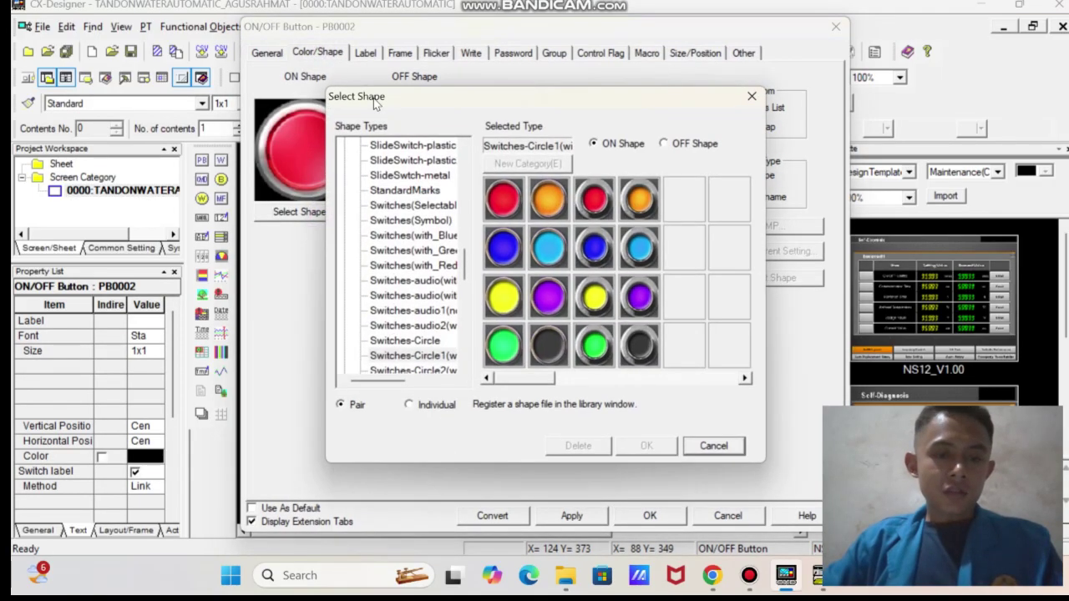
scroll(378, 148, up, 15)
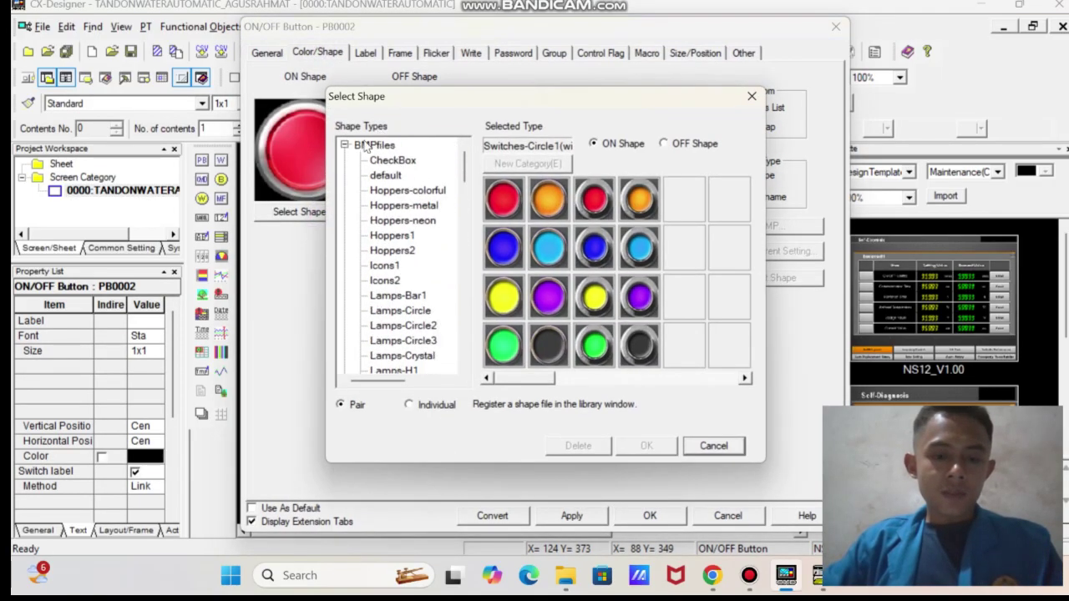
click(344, 145)
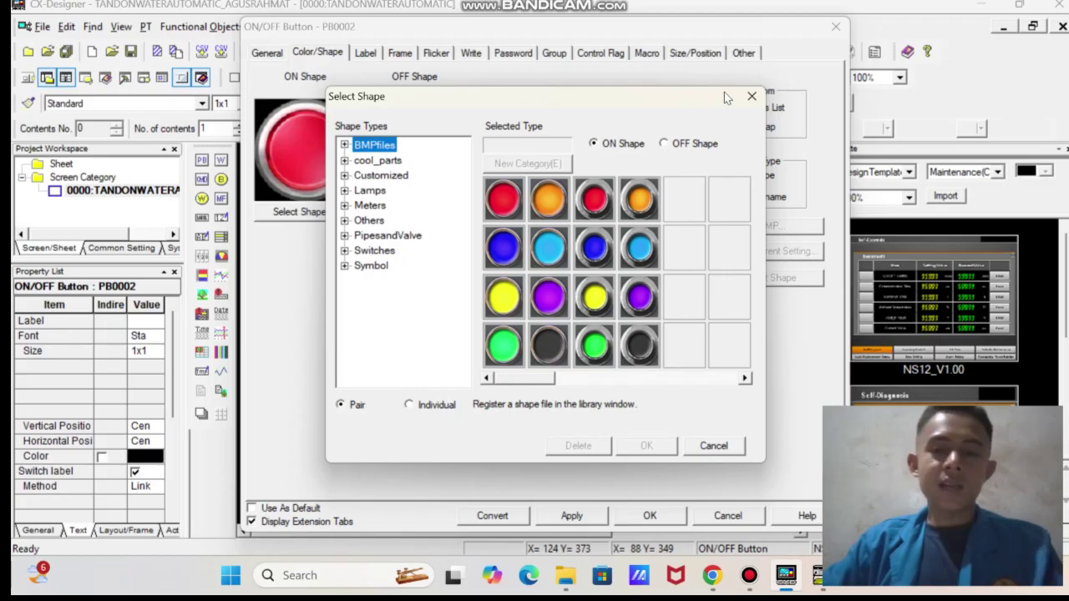
click(752, 96)
click(835, 25)
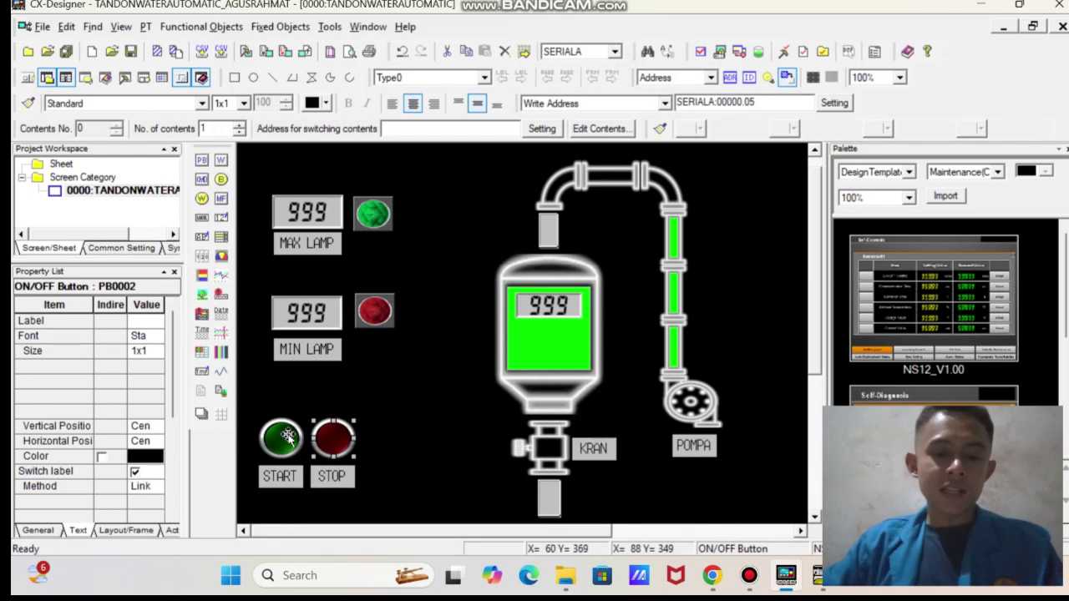
Inspect the address settings of the KRAN valve button and the POMPA pump lamp, and clear the selection
click(560, 442)
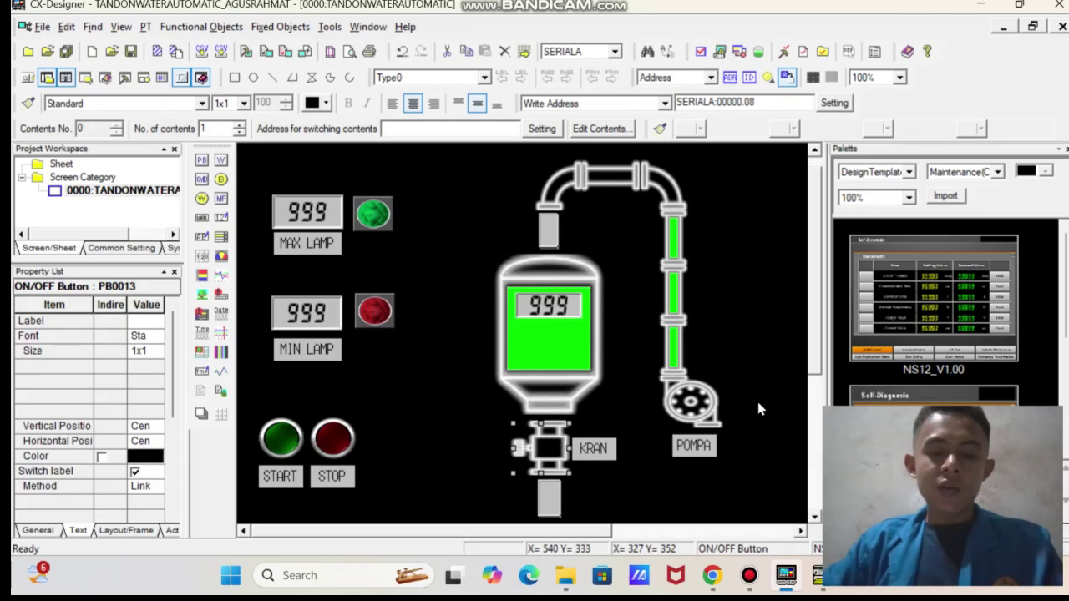
click(683, 413)
click(693, 358)
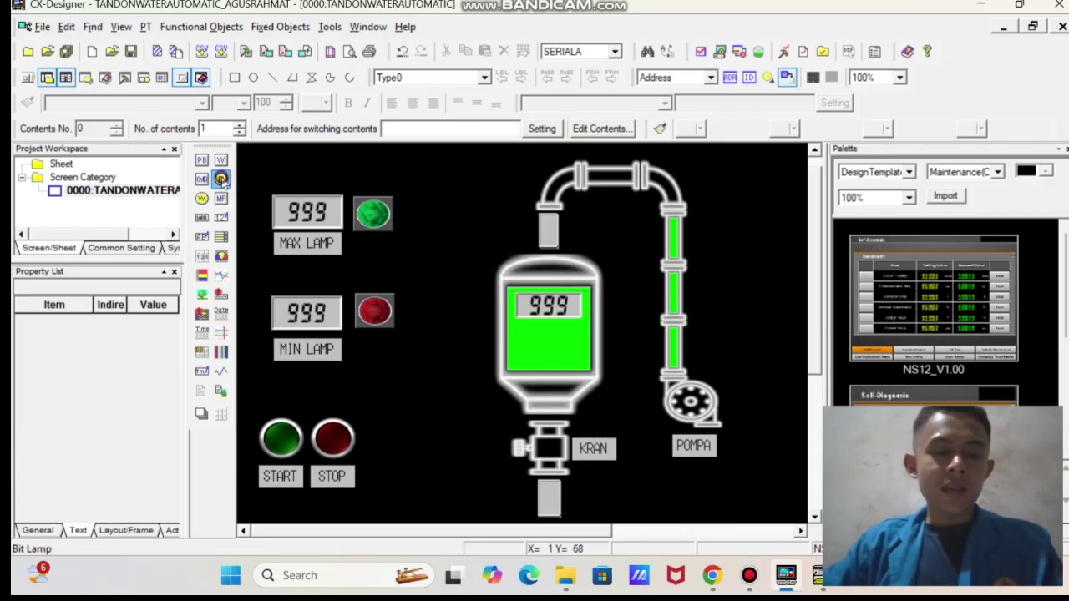
Draw a bit lamp between the green MAX LAMP indicator and the tank's inlet pipe, and delete it from the screen
click(220, 178)
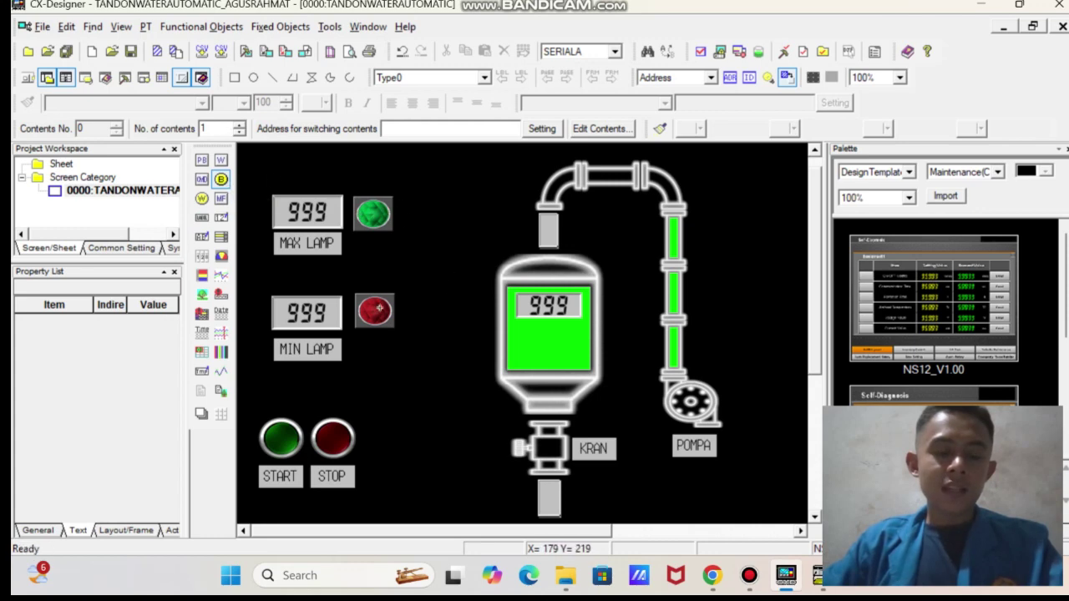
drag(430, 200, 485, 235)
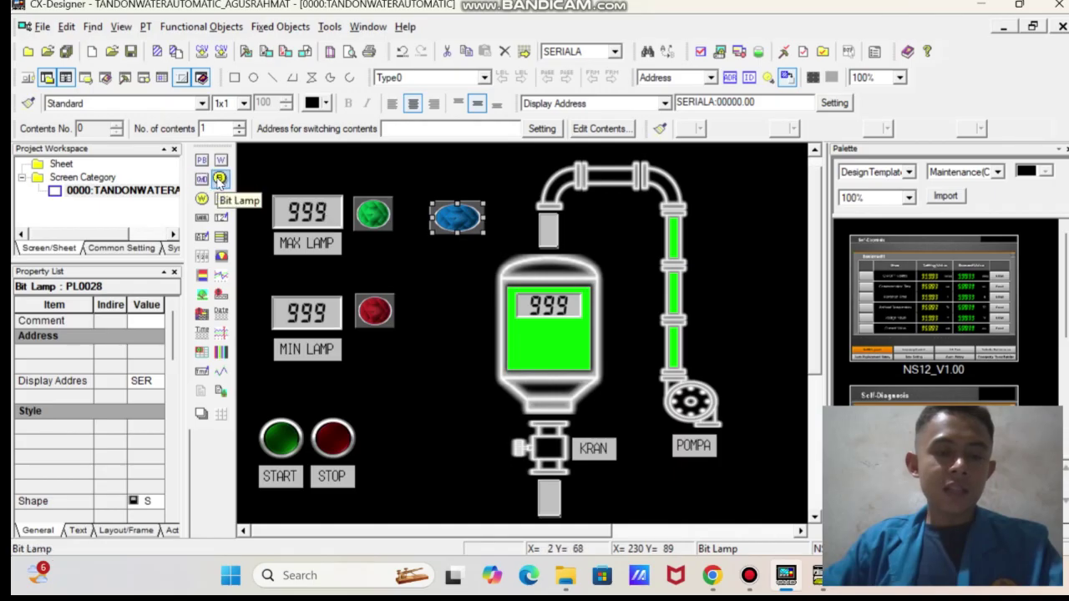
click(200, 217)
click(219, 180)
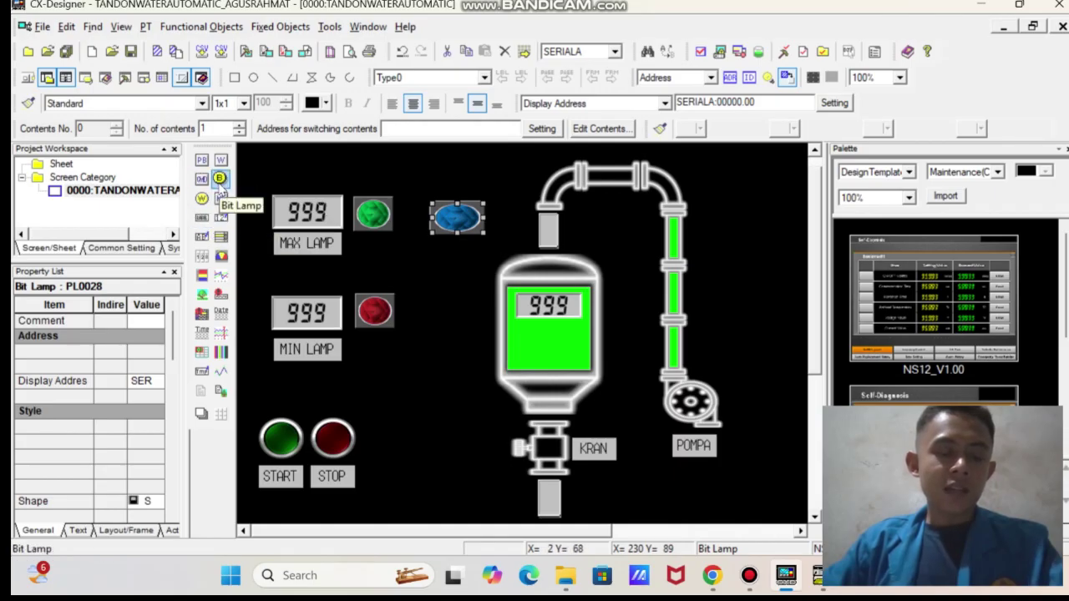
key(Escape)
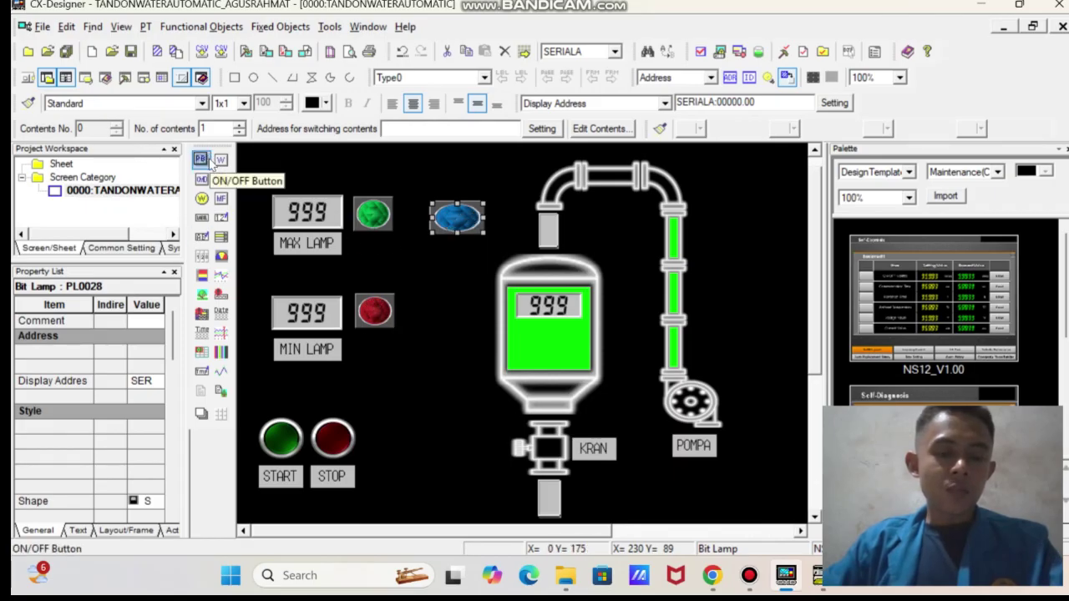
click(489, 211)
click(468, 217)
key(Delete)
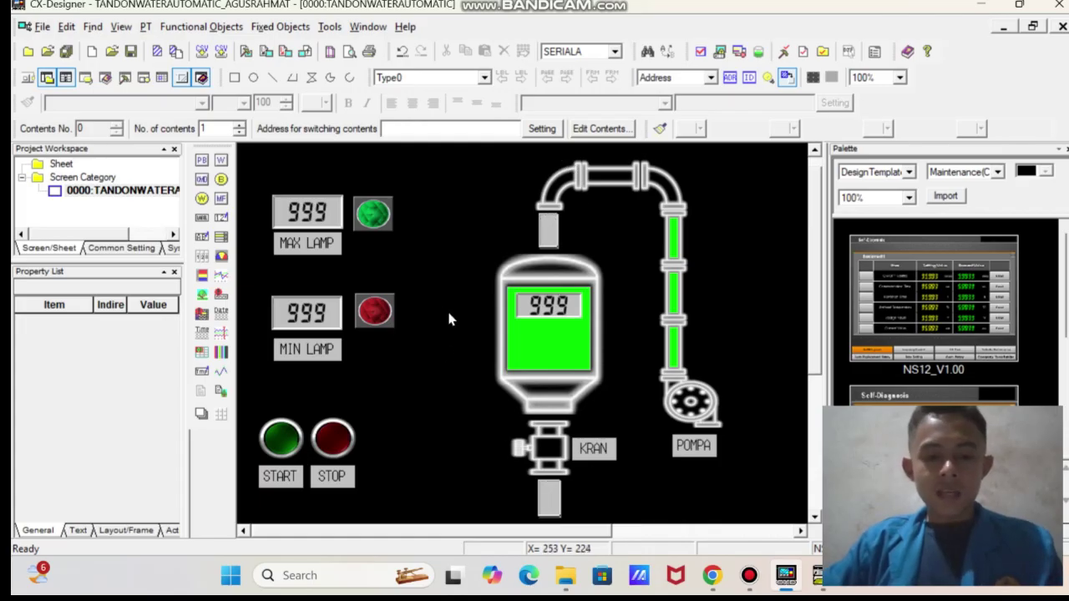
Save all screen changes and start the test from the current screen, connected to CX-Simulator with CX-Designer minimized
click(329, 26)
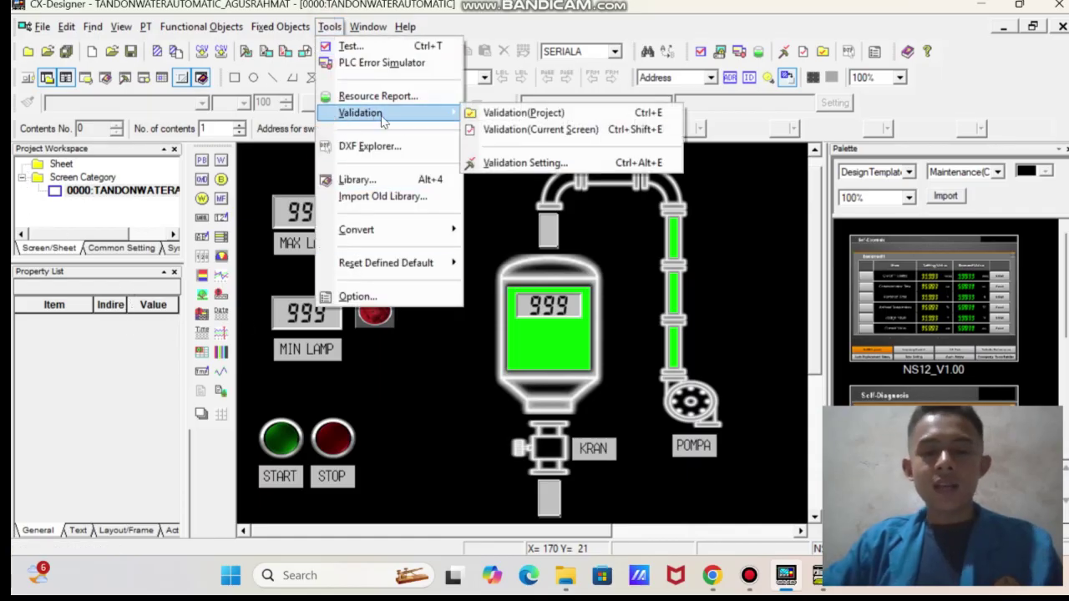
click(370, 48)
click(509, 313)
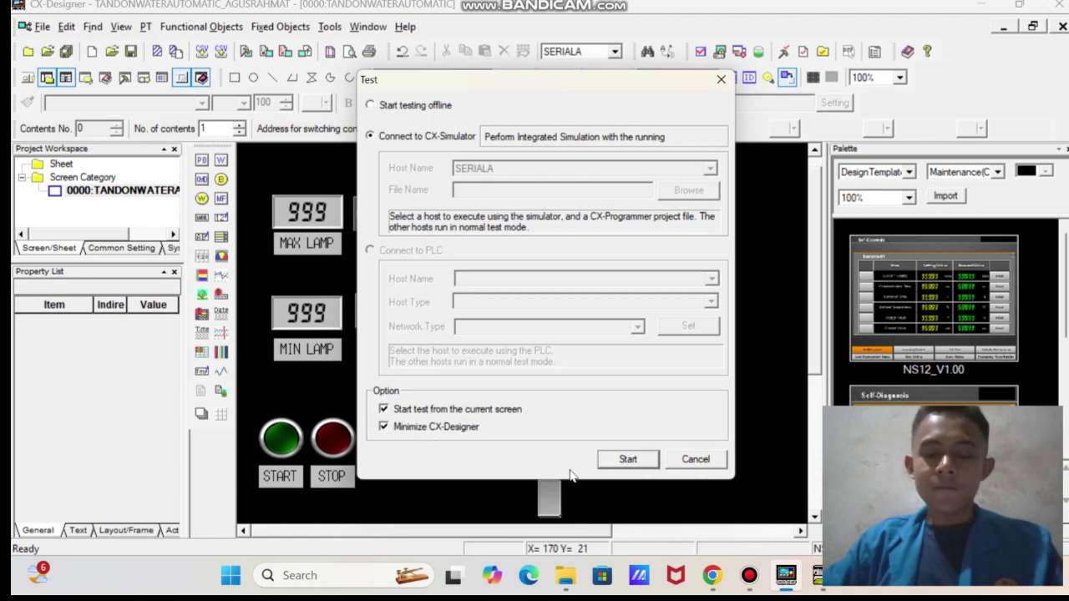
click(636, 460)
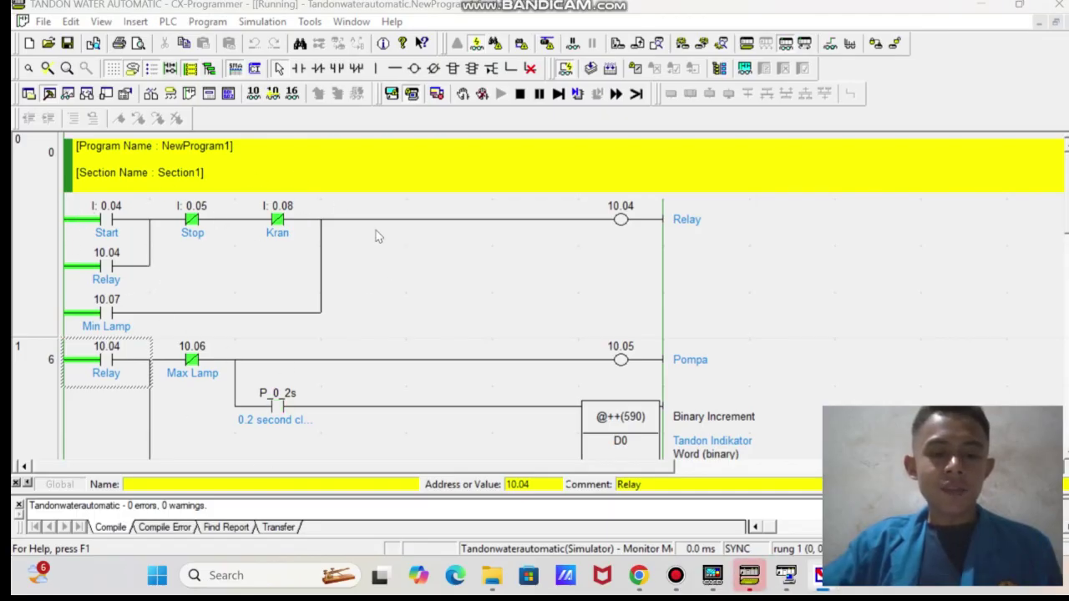
Reduce the ladder's zoom so rungs 0 and 1 fit, and show it beside the test mode window
click(29, 68)
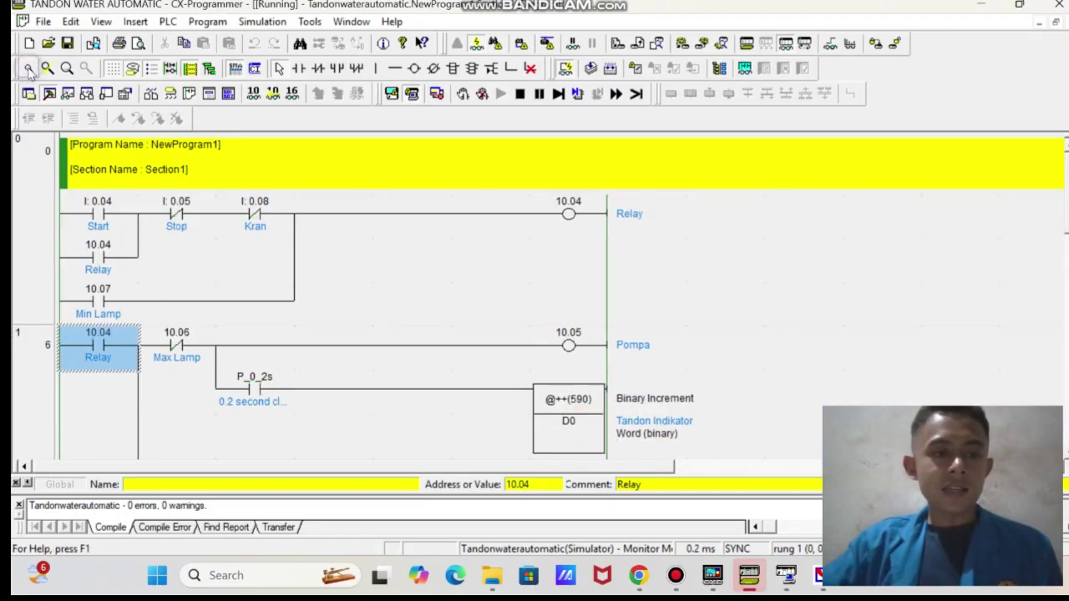
click(28, 69)
click(28, 68)
click(28, 68)
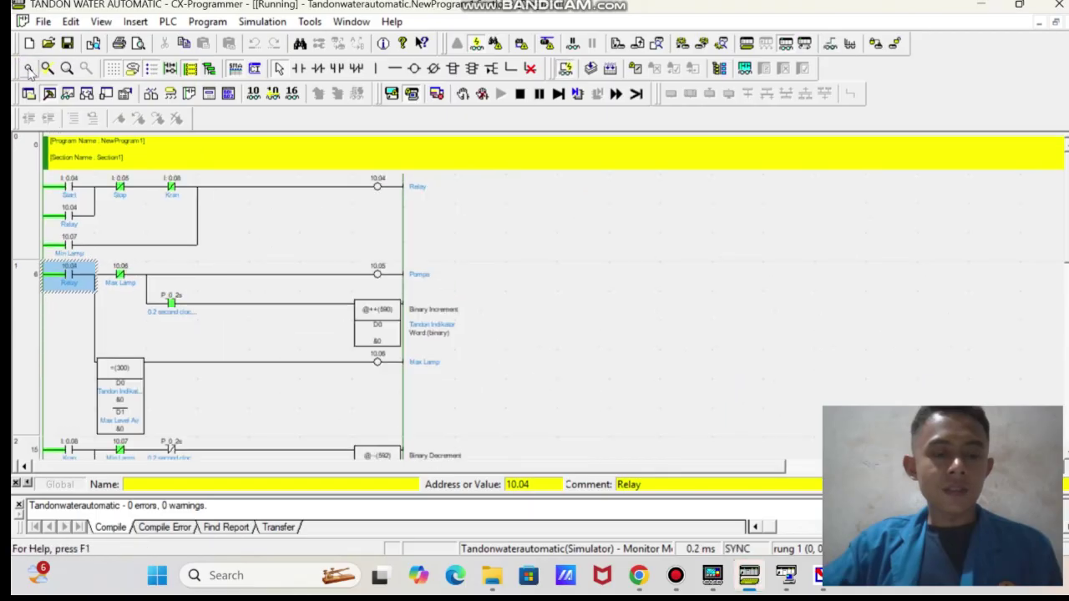
click(28, 68)
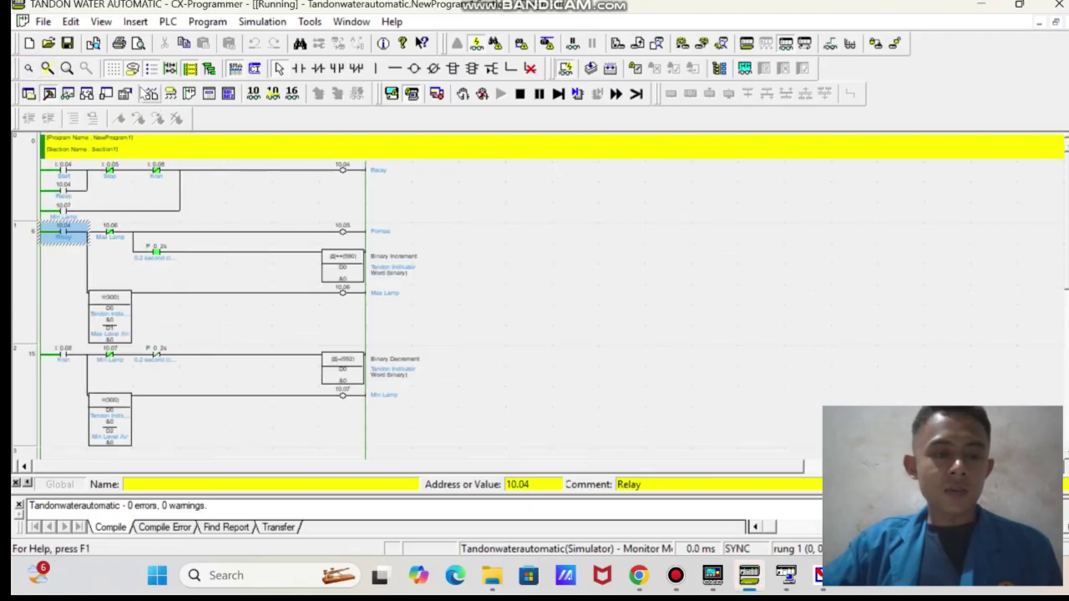
click(47, 68)
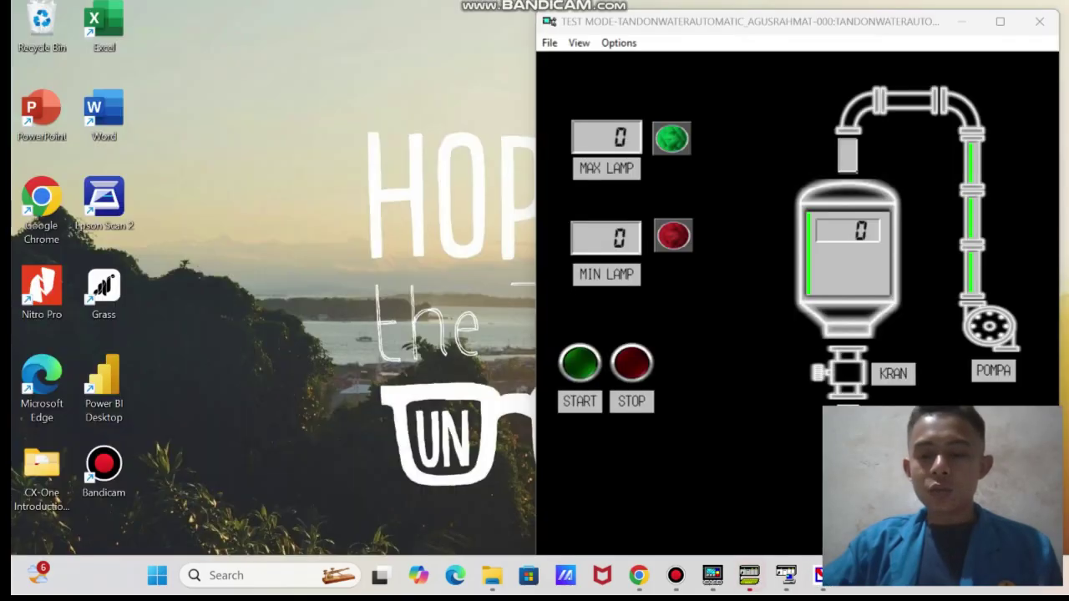
click(775, 462)
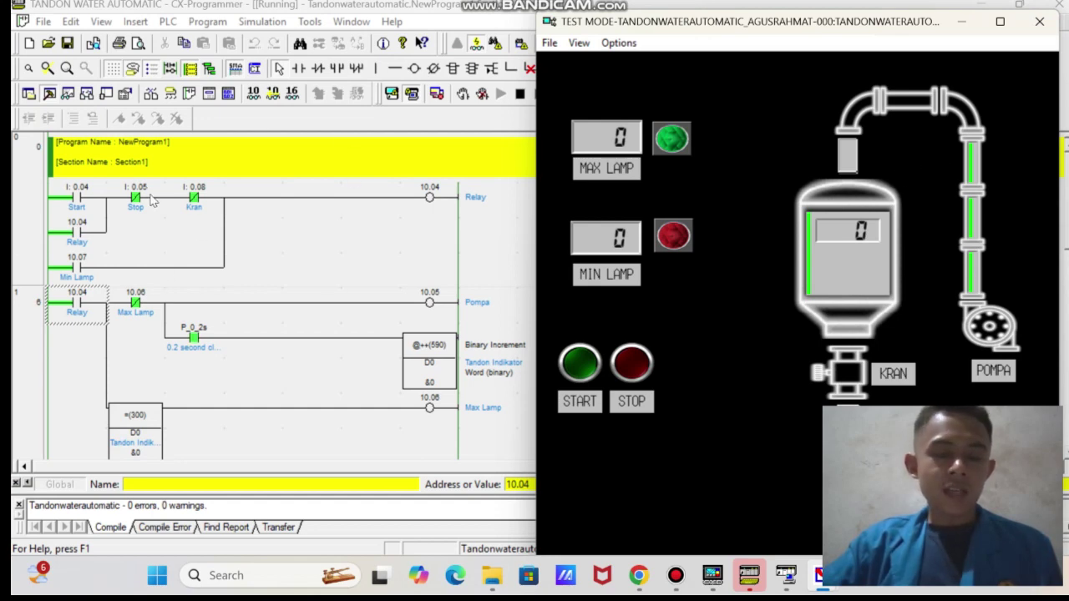
Set the MAX LAMP level to 85 and the MIN LAMP level to 45 on the test screen
click(608, 135)
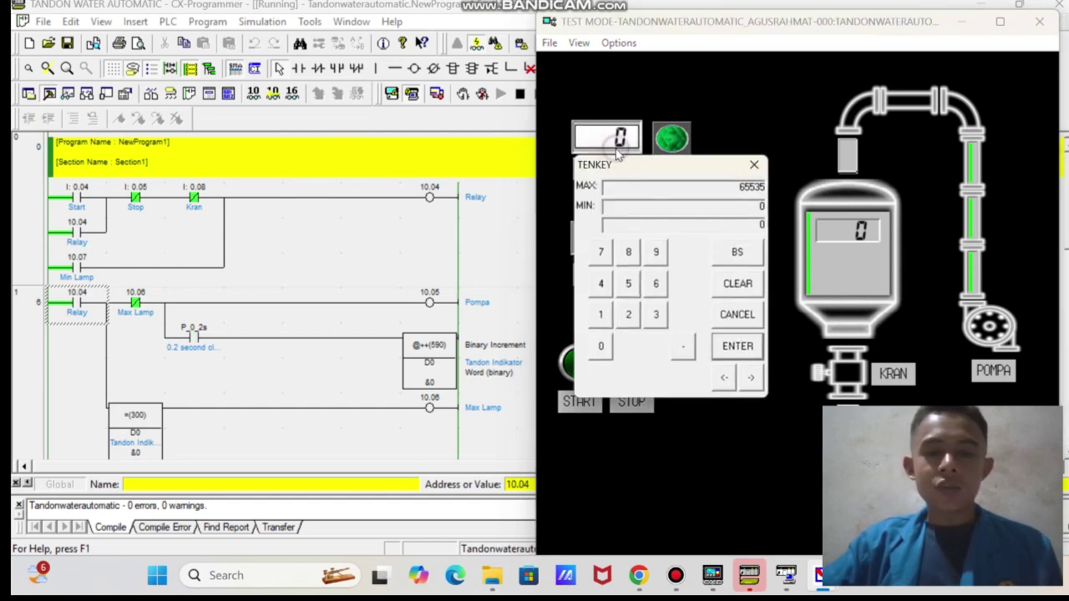
click(628, 254)
click(628, 284)
click(738, 346)
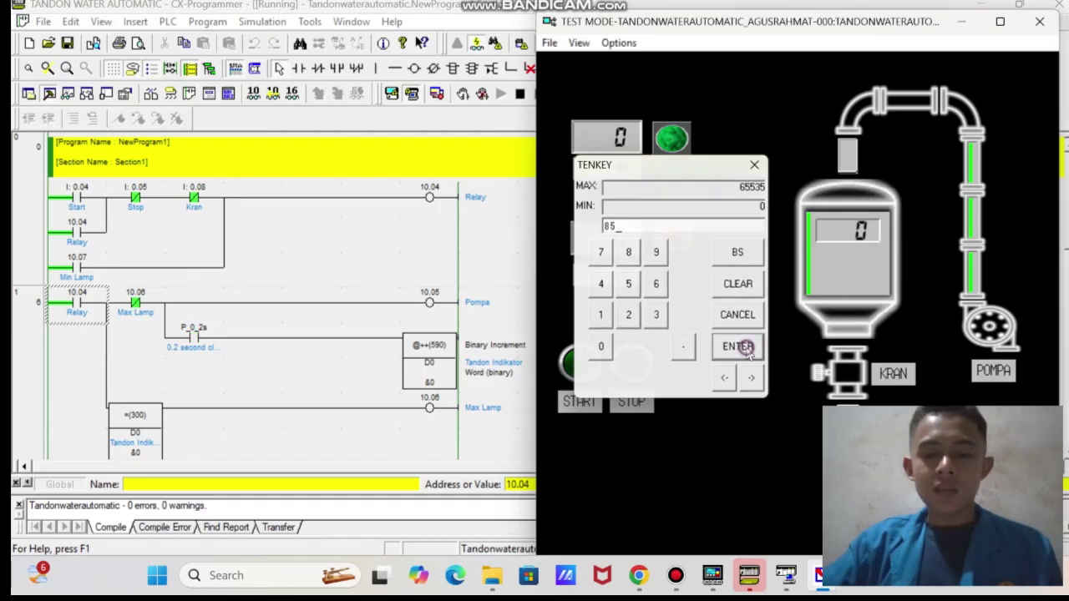
click(628, 242)
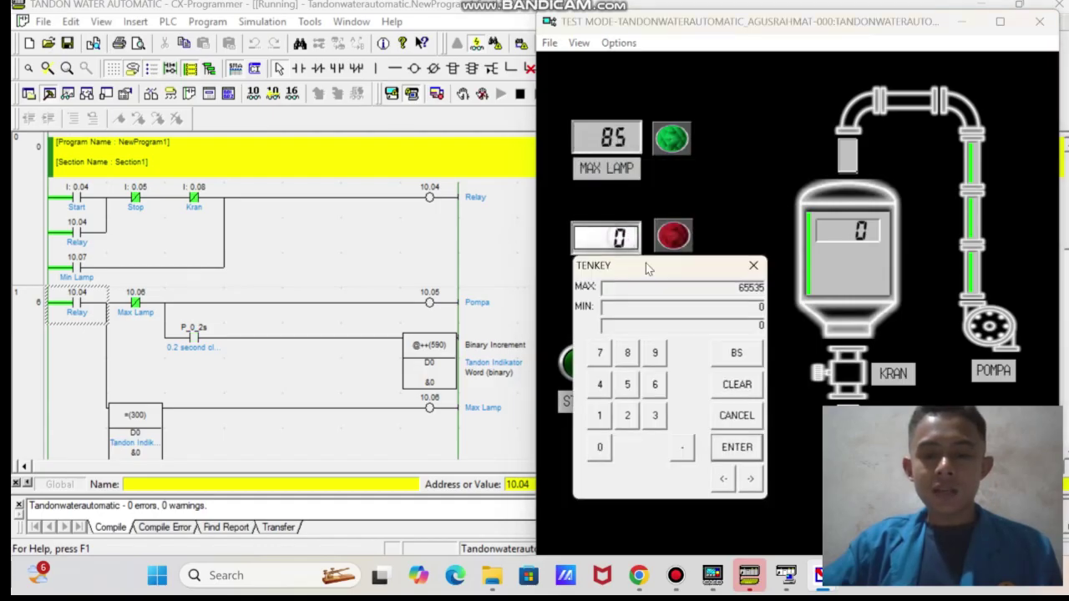
click(599, 384)
click(628, 385)
click(737, 446)
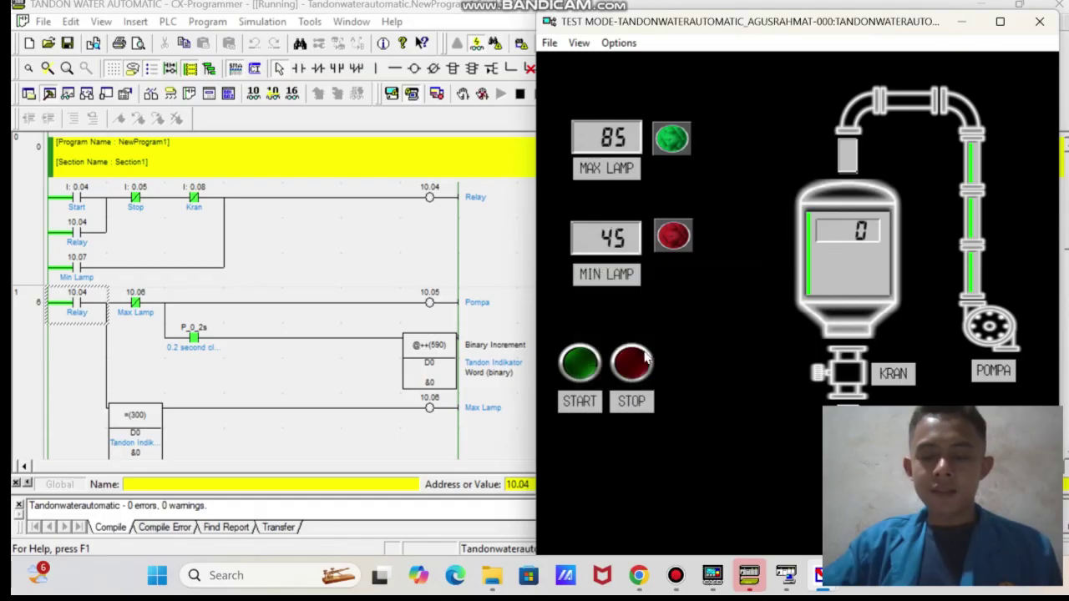
Start the pump to fill the tank up to the maximum level, and stop the system
click(590, 371)
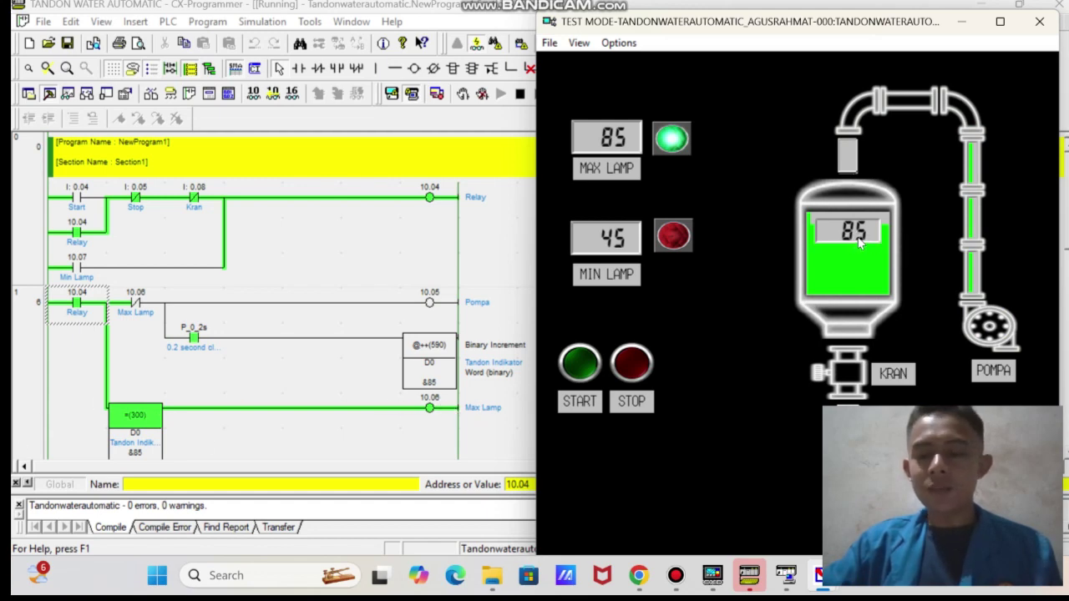
click(640, 372)
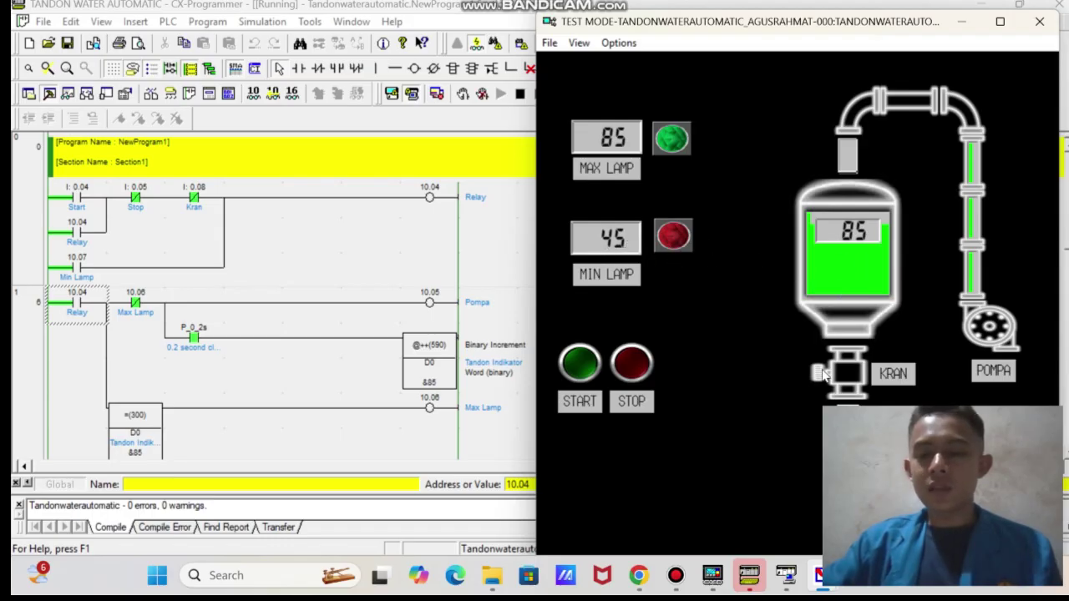
Open the KRAN valve to drain the tank while monitoring the decrement rung, and close the valve just above the minimum level
click(844, 376)
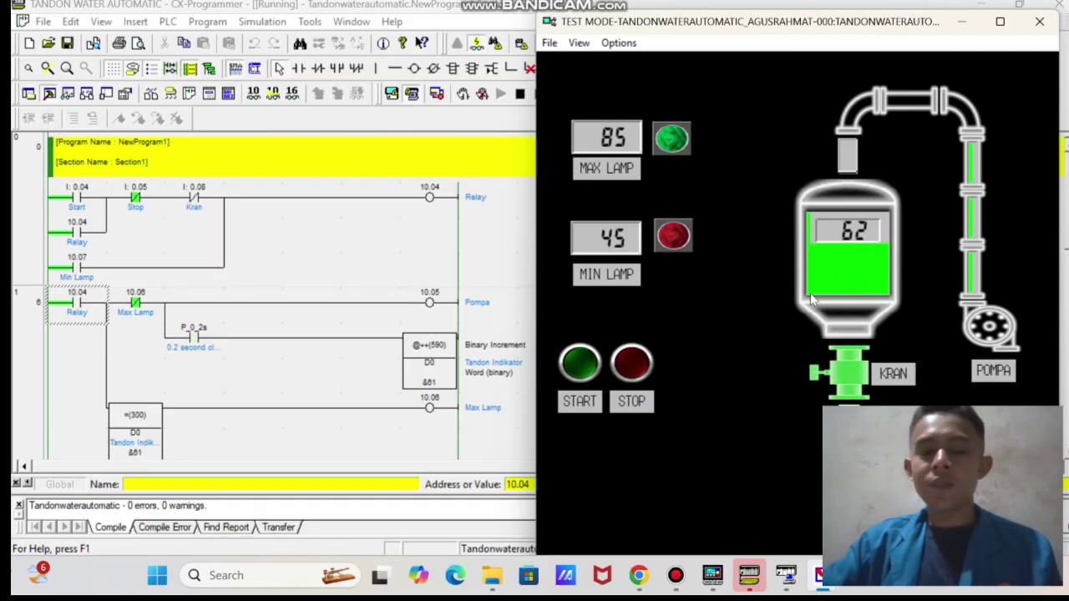
scroll(400, 288, down, 1)
scroll(400, 288, down, 5)
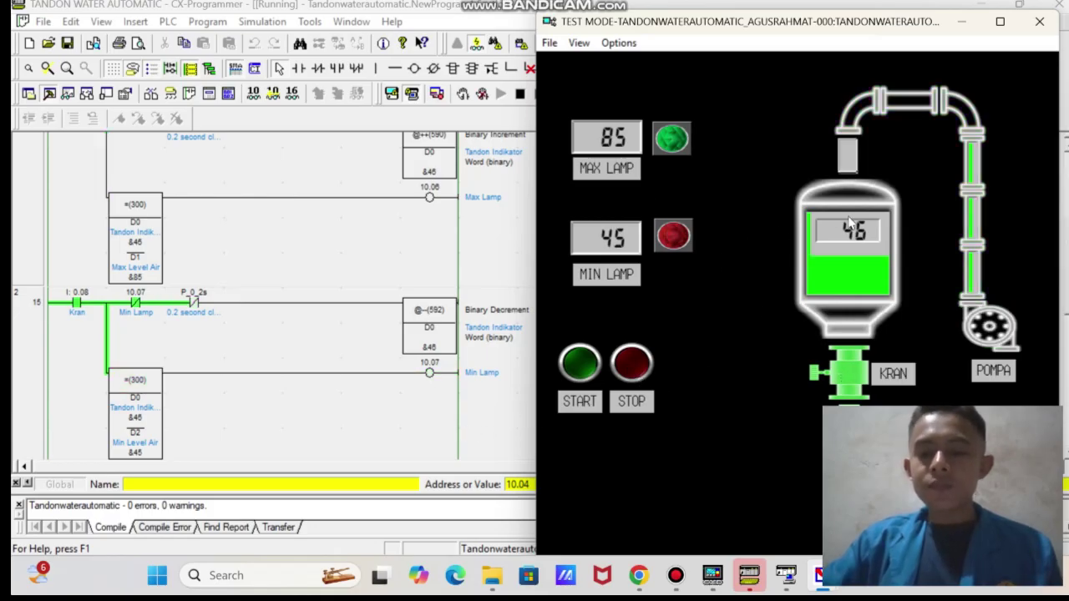
click(852, 376)
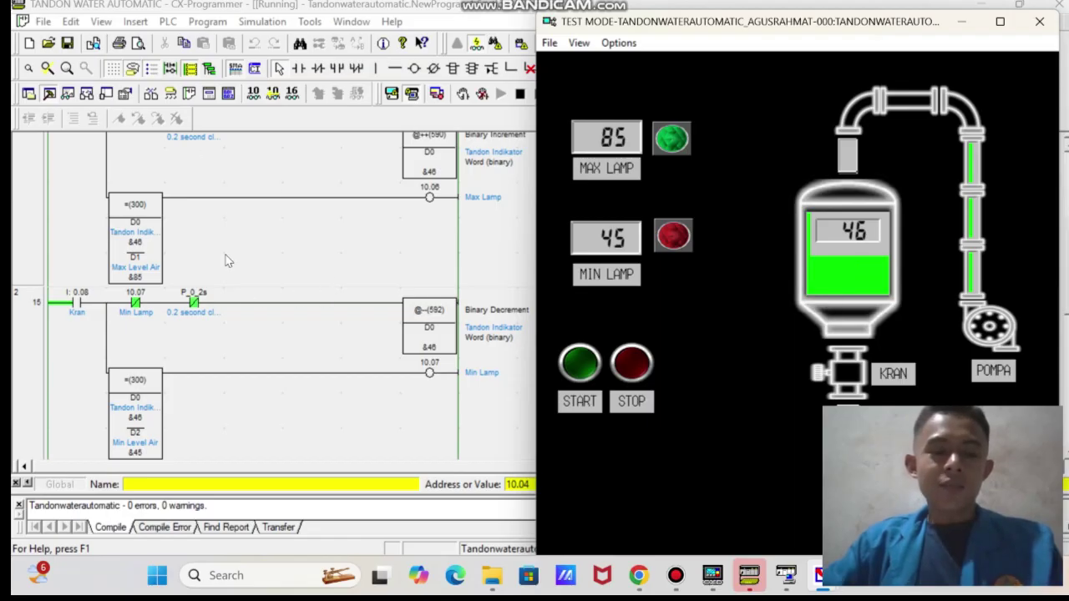
scroll(225, 261, up, 5)
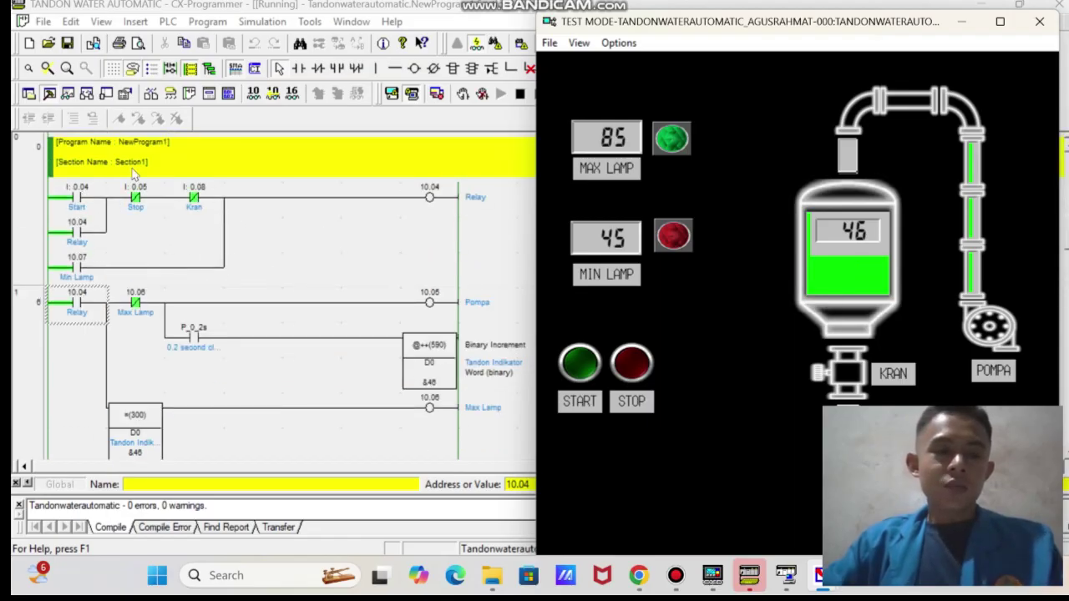